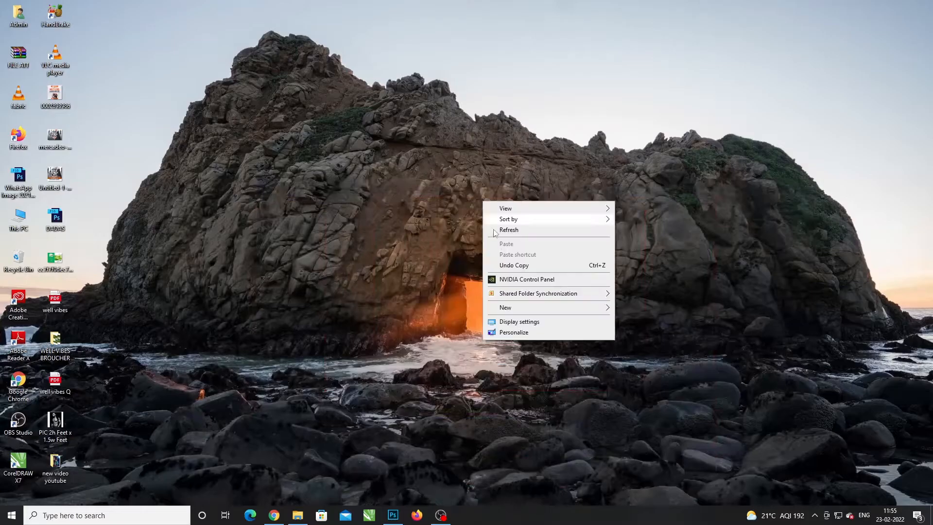
# - Switch to Photoshop, open the 73 JPG Instagram post template and unlock its background layer
pyautogui.click(501, 234)
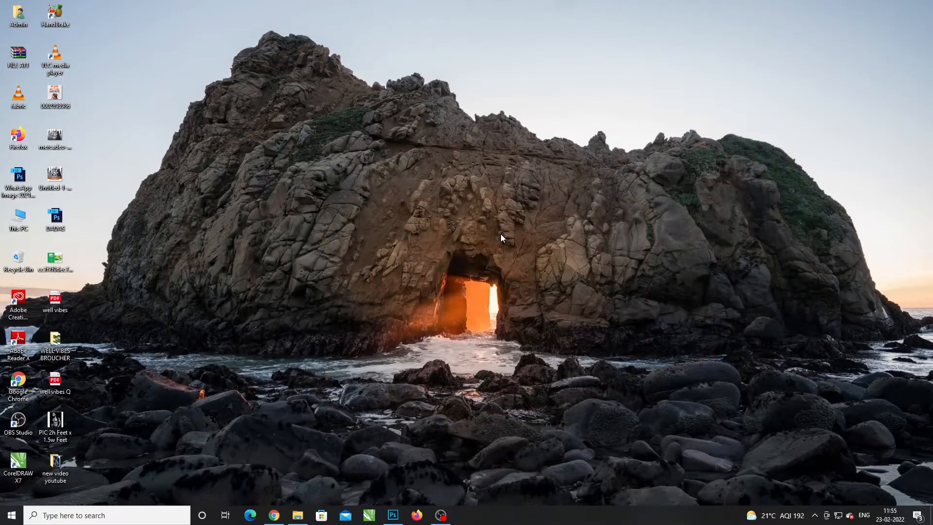
pyautogui.click(393, 515)
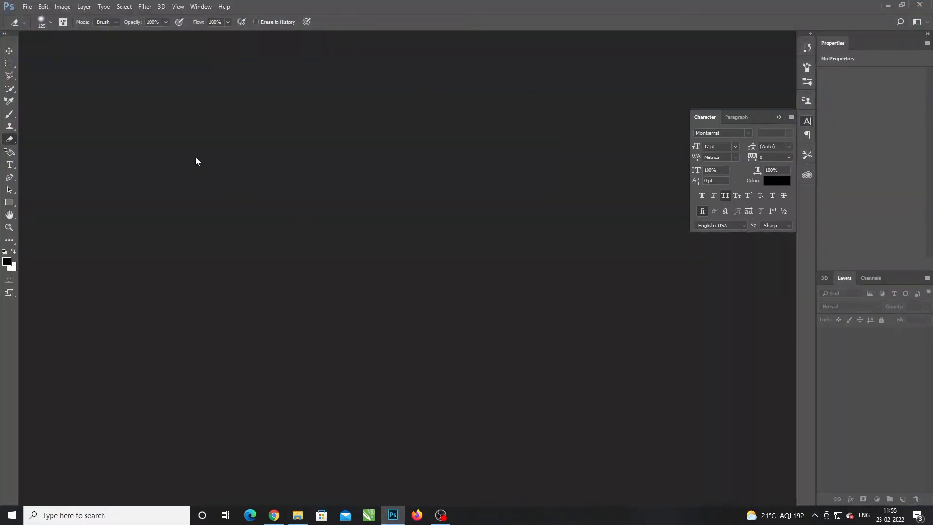
pyautogui.click(27, 7)
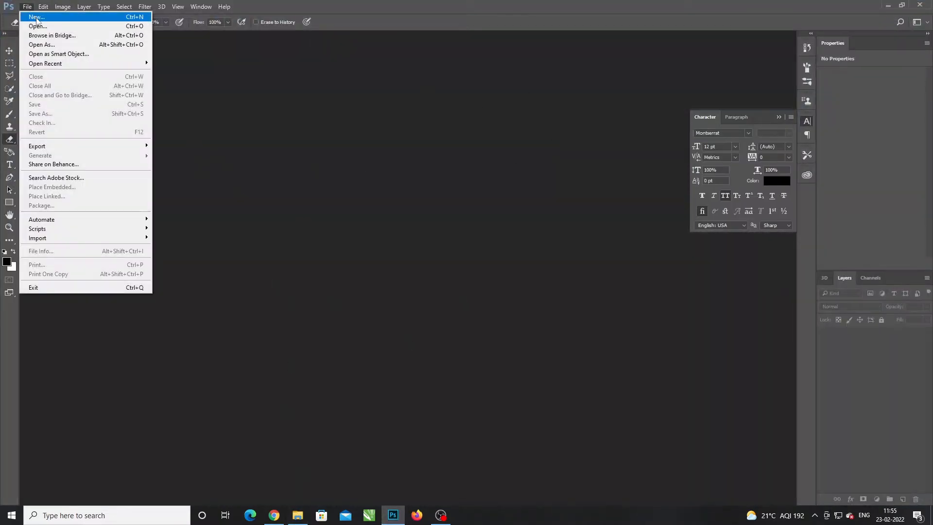
pyautogui.click(37, 18)
pyautogui.click(27, 5)
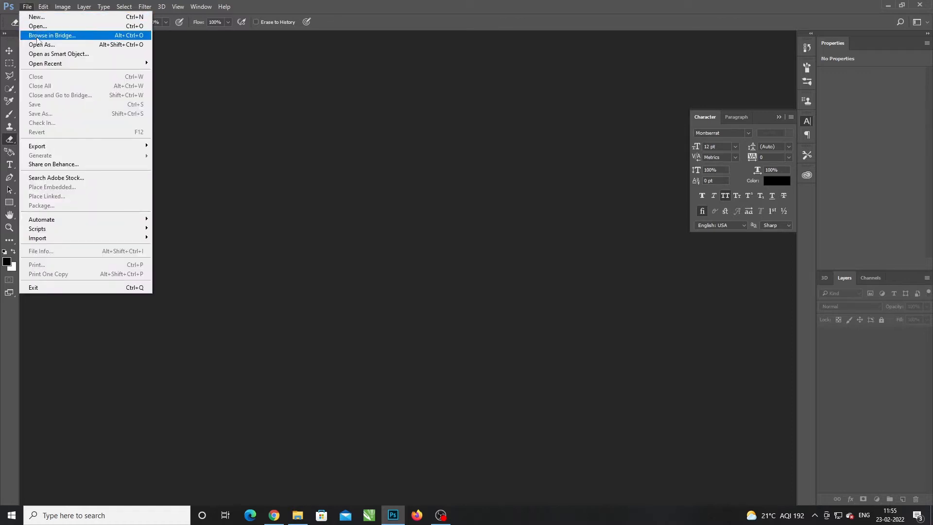
pyautogui.click(59, 27)
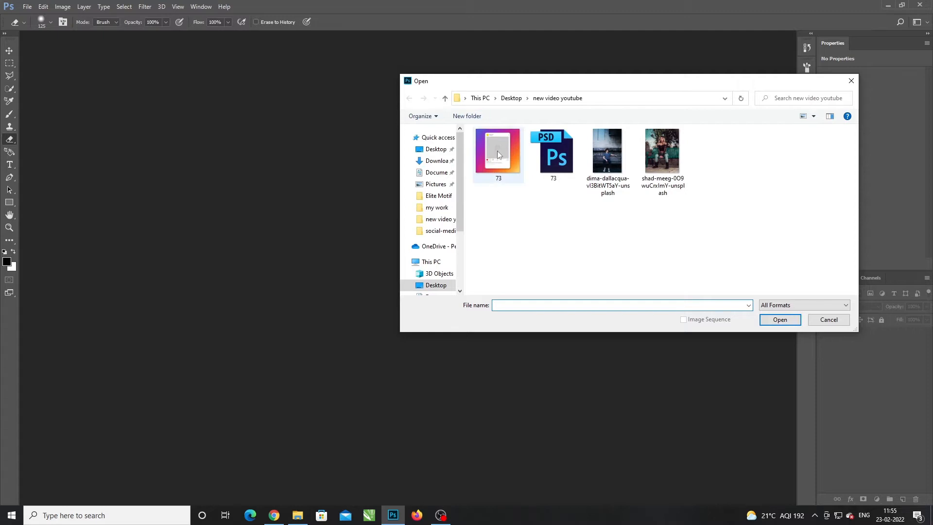
pyautogui.click(496, 150)
pyautogui.click(779, 319)
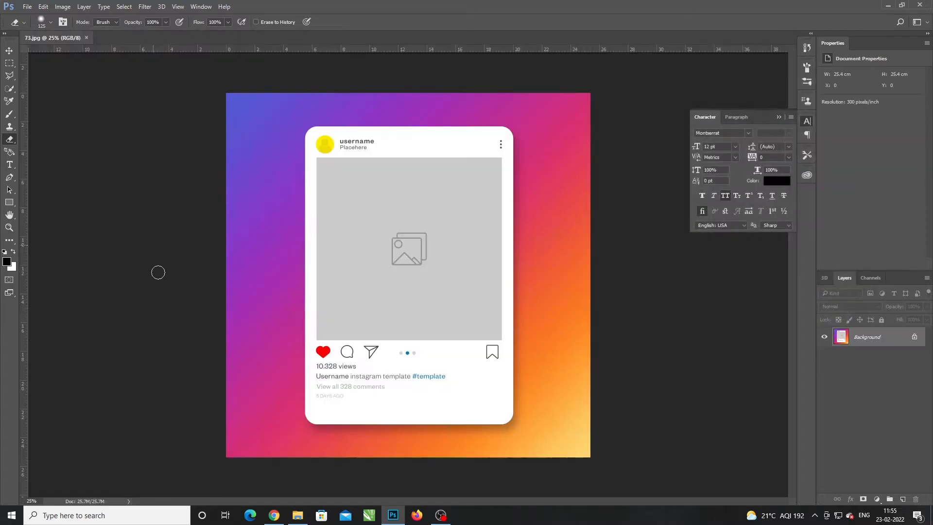
pyautogui.click(8, 51)
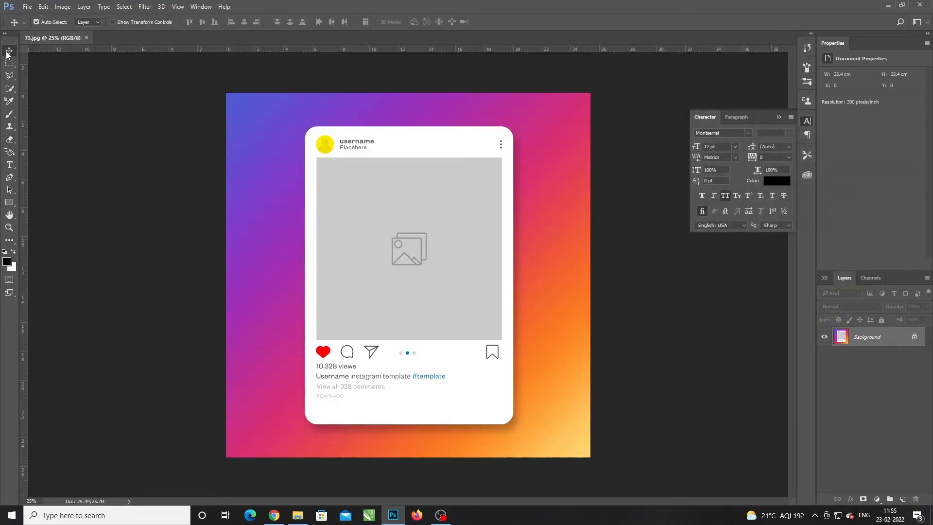
pyautogui.click(915, 337)
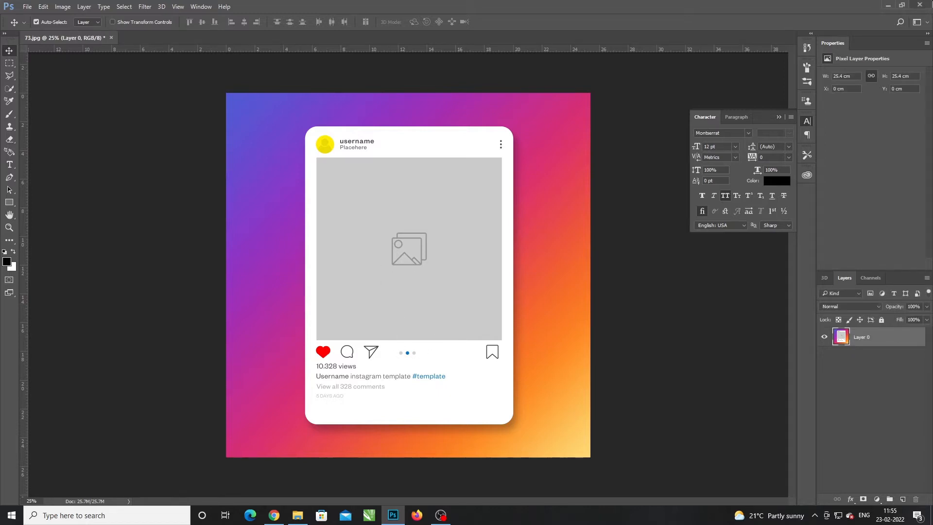
# - Open the Unsplash photo of the woman on the green bench and unlock its background layer
pyautogui.click(26, 7)
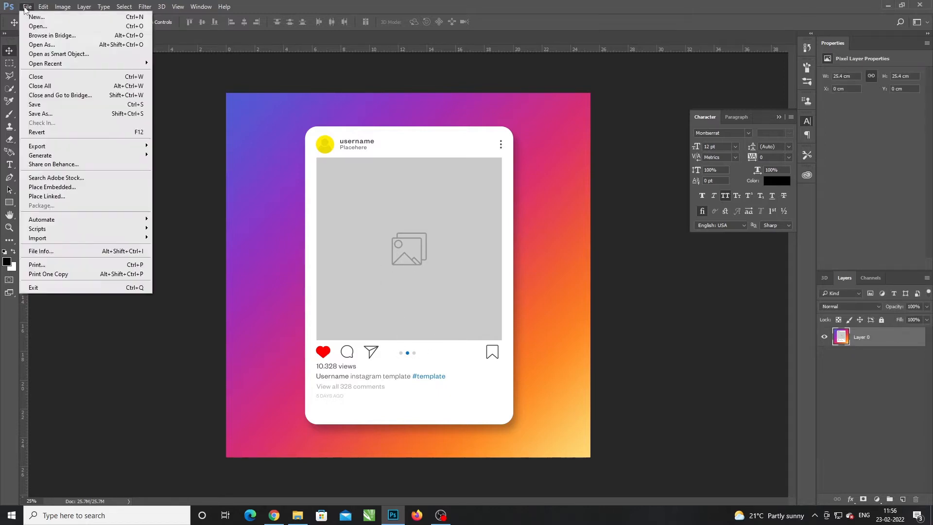
pyautogui.click(51, 28)
pyautogui.click(660, 151)
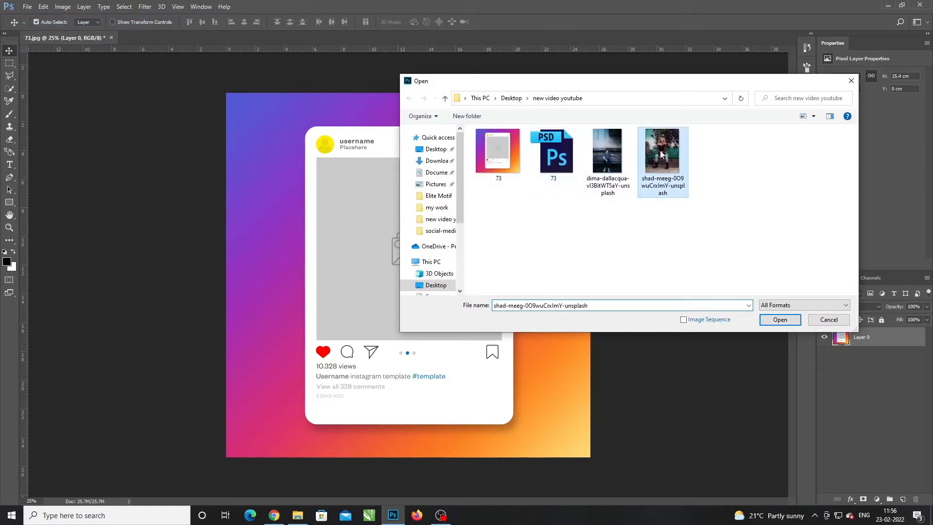
pyautogui.click(790, 321)
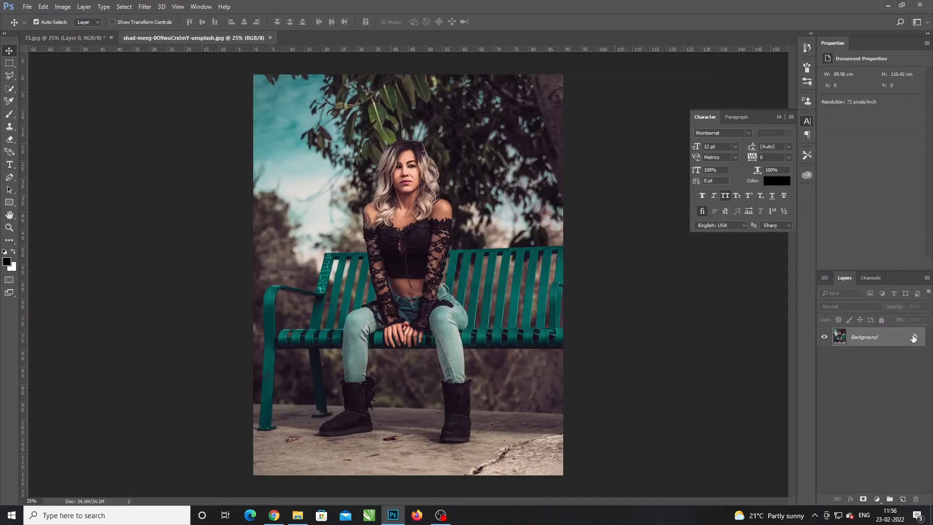
pyautogui.click(913, 337)
# - Copy the bench photo into the 73.jpg document and scale it to about 41% over the grey image placeholder
pyautogui.moveTo(301, 287); pyautogui.dragTo(377, 328)
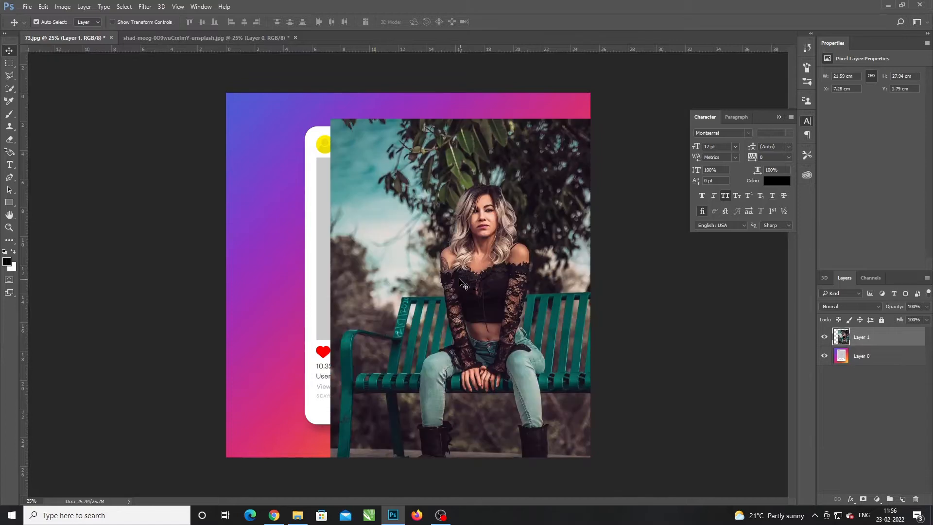
pyautogui.moveTo(464, 284); pyautogui.dragTo(417, 326)
pyautogui.hotkey('ctrl', 't')
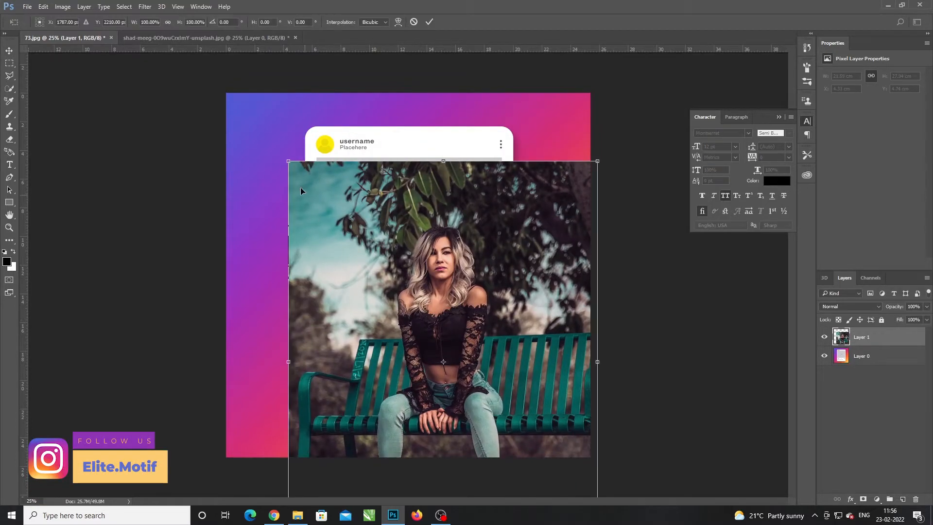
pyautogui.moveTo(288, 161); pyautogui.dragTo(378, 276)
pyautogui.moveTo(457, 340); pyautogui.dragTo(397, 229)
# - Align the photo's upper-left corner with that of the grey placeholder and apply the transform
pyautogui.hotkey('ctrl', '+')
pyautogui.hotkey('ctrl', '+')
pyautogui.hotkey('ctrl', '+')
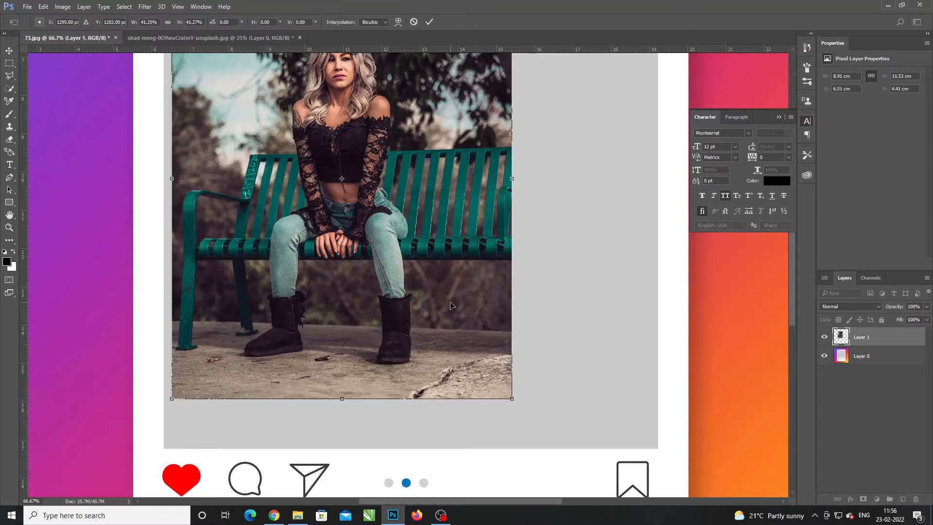
pyautogui.hotkey('ctrl', '-')
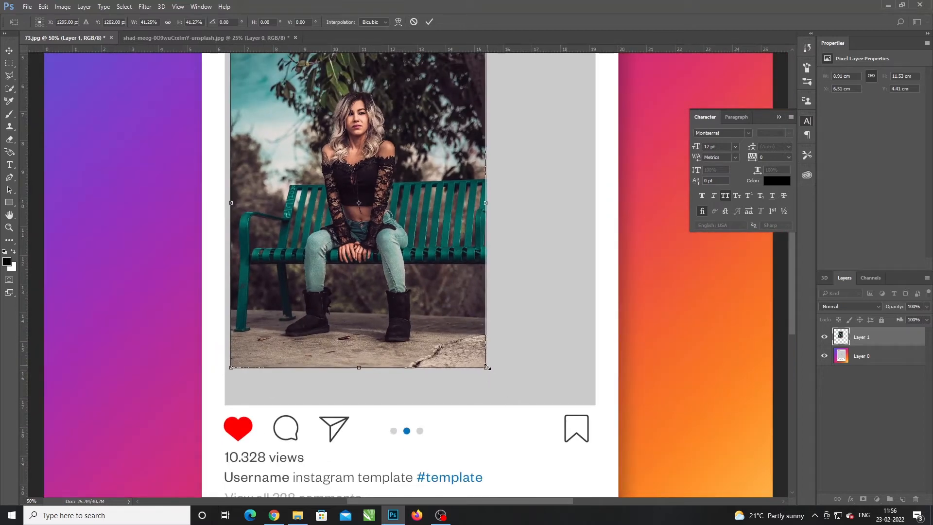
pyautogui.moveTo(443, 330)
pyautogui.mouseDown()
pyautogui.moveTo(427, 320)
pyautogui.moveTo(437, 334)
pyautogui.mouseUp()
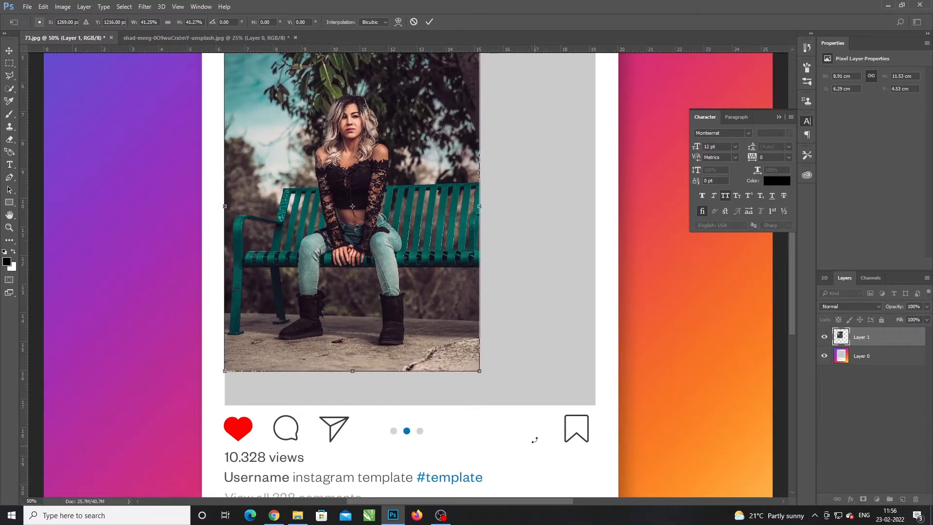
pyautogui.moveTo(516, 276); pyautogui.dragTo(541, 462)
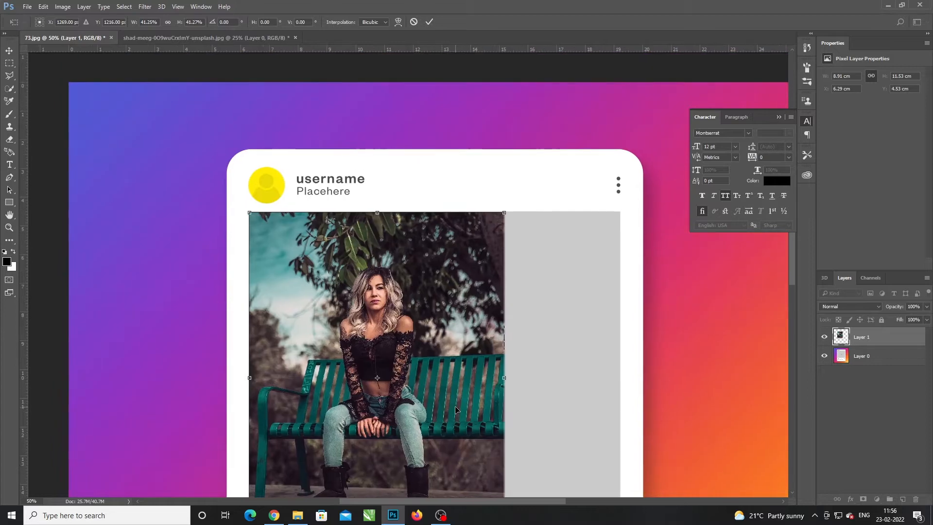
pyautogui.press('Up')
pyautogui.press('Up')
pyautogui.press('Up')
pyautogui.press('Up')
pyautogui.press('Up')
pyautogui.press('Up')
pyautogui.press('Return')
# - Enlarge the photo from its upper-left corner to about 12.95 by 16.77 cm, matching the placeholder's width
pyautogui.scroll(-5, 481, 360)
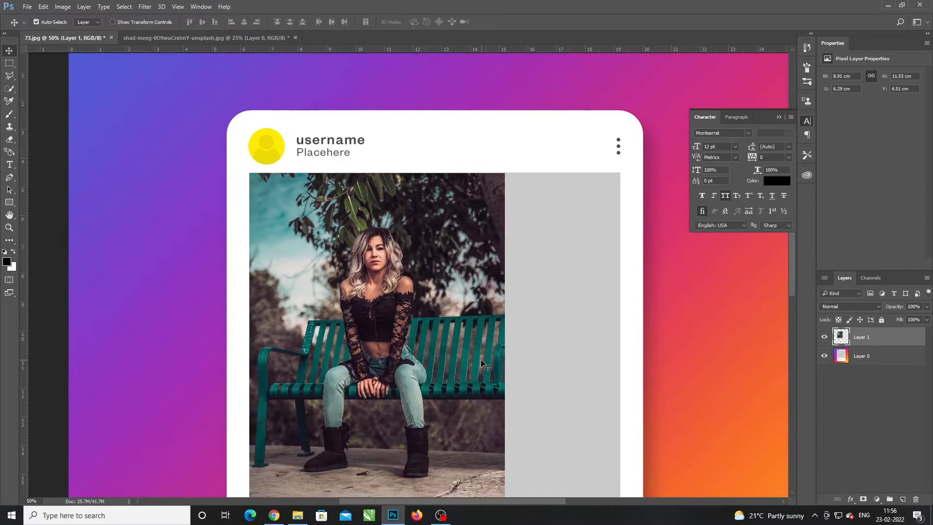
pyautogui.hotkey('ctrl', '-')
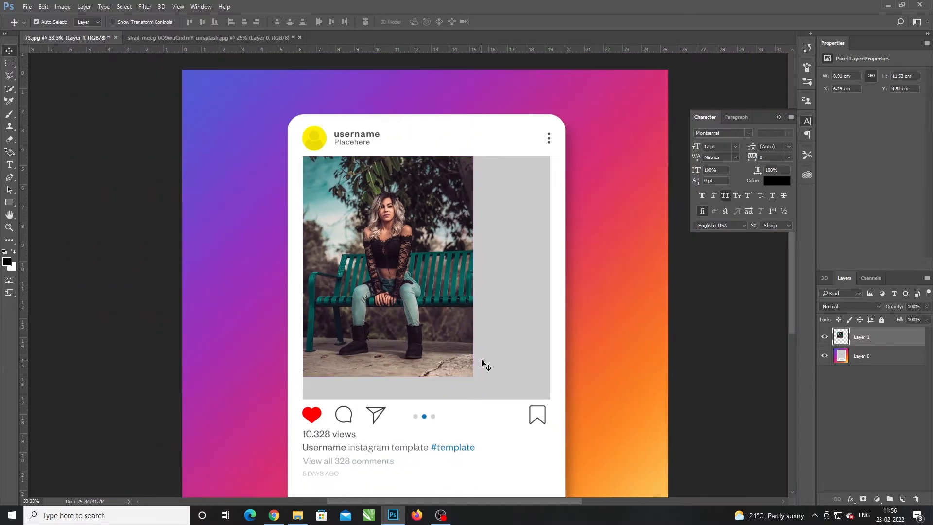
pyautogui.hotkey('ctrl', 't')
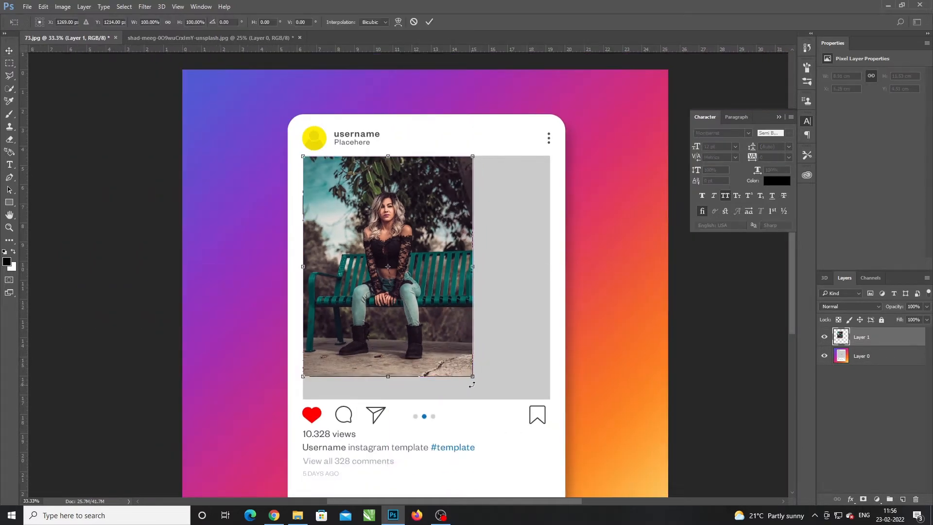
pyautogui.moveTo(473, 378); pyautogui.dragTo(565, 468)
pyautogui.press('Return')
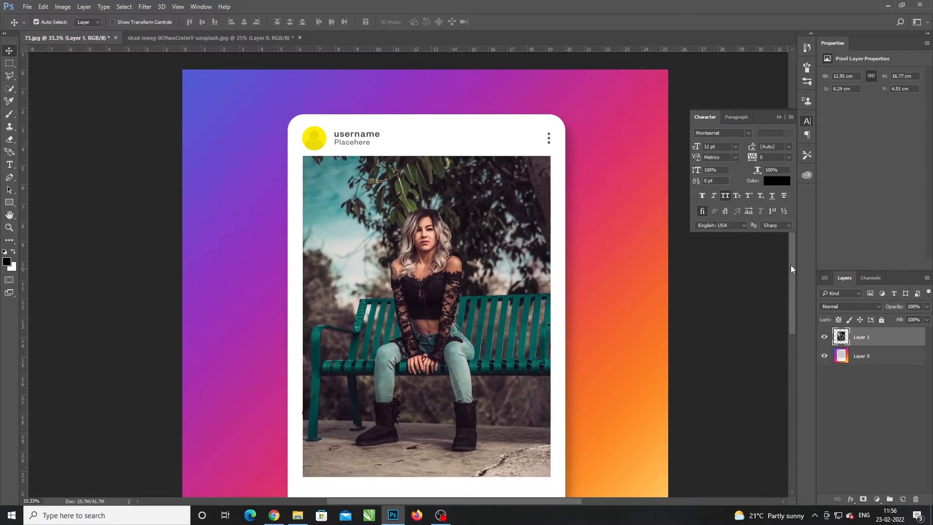
# - Start a Pen tool path down the outer edge of the jeans leg above the boot, beginning just below the bench seat
pyautogui.moveTo(794, 267); pyautogui.dragTo(791, 312)
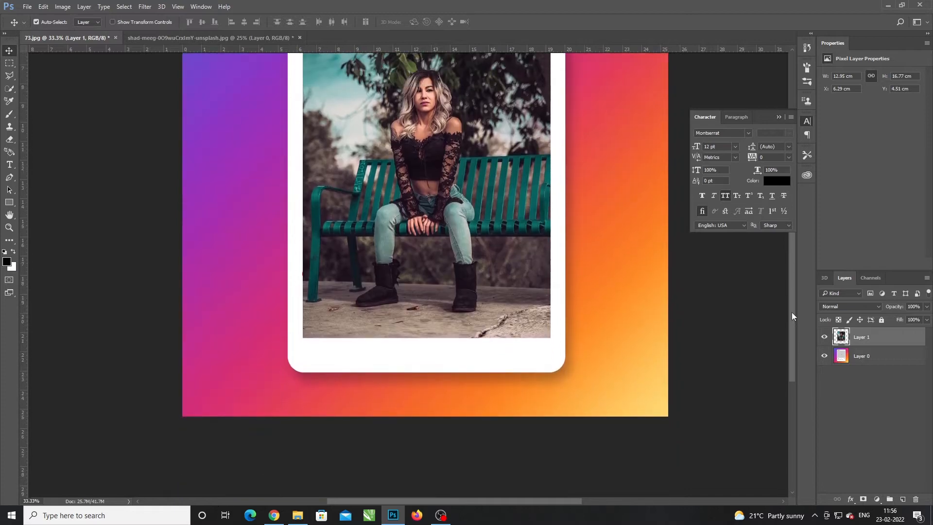
pyautogui.hotkey('ctrl', '+')
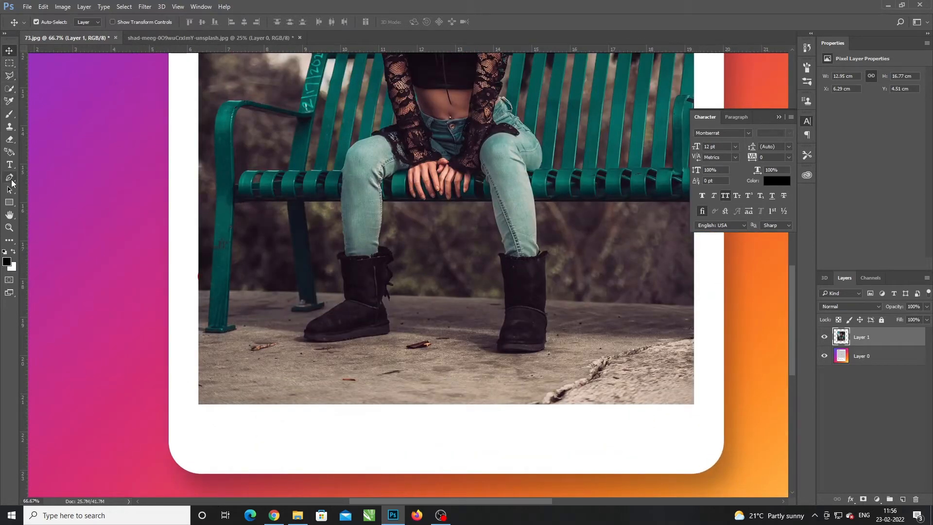
pyautogui.click(10, 178)
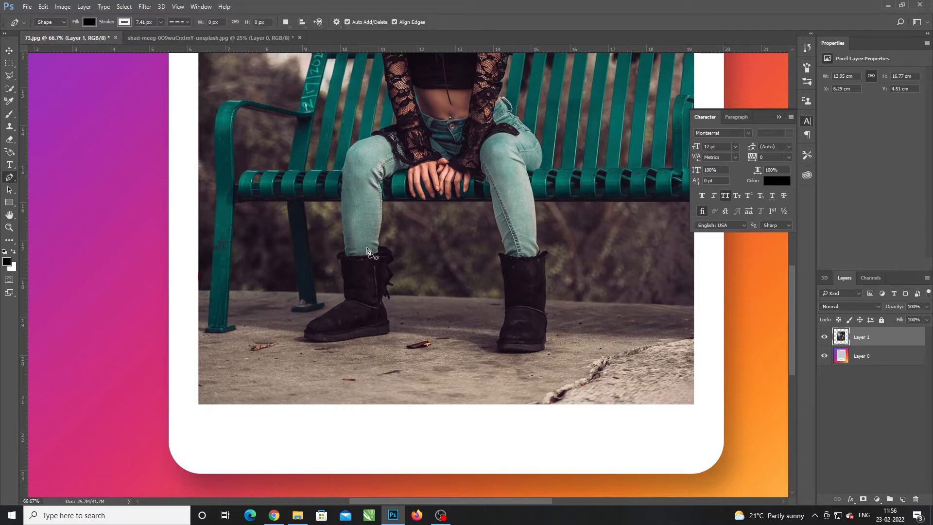
pyautogui.hotkey('ctrl', '+')
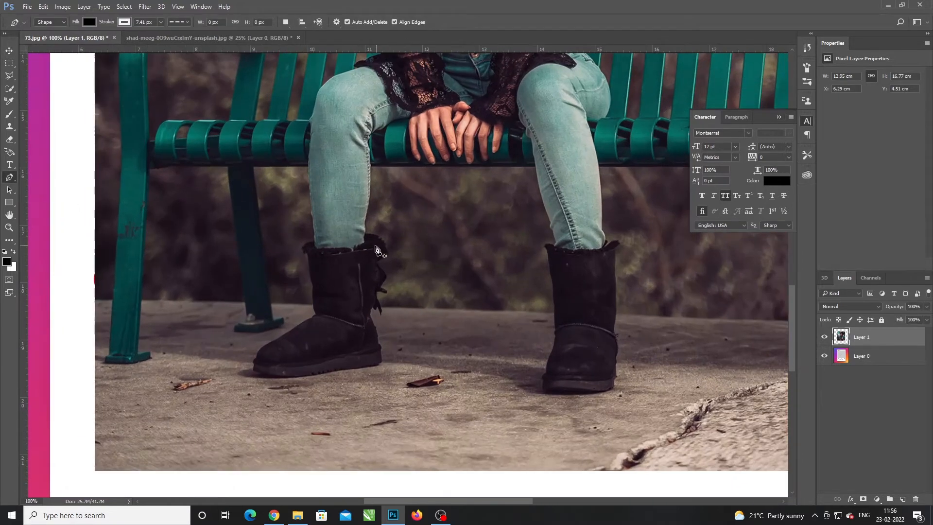
pyautogui.hotkey('ctrl', '+')
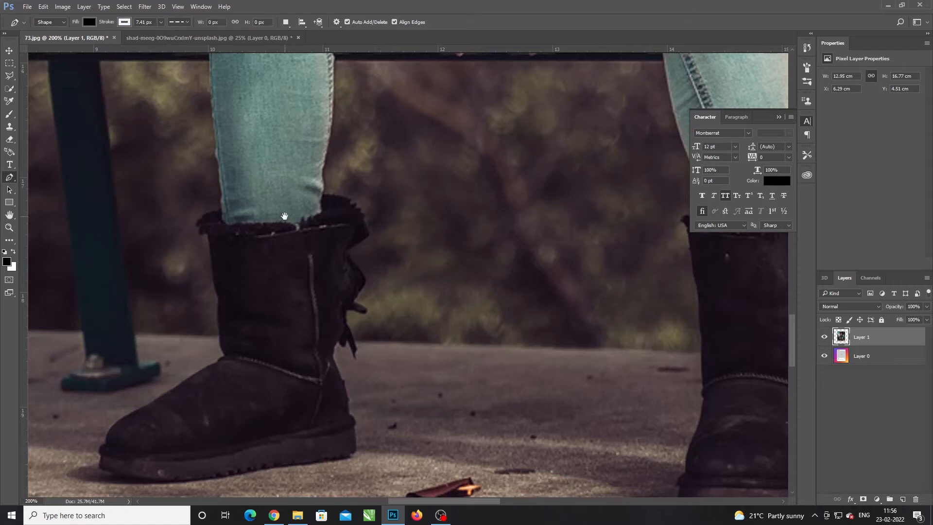
pyautogui.moveTo(281, 213); pyautogui.dragTo(417, 302)
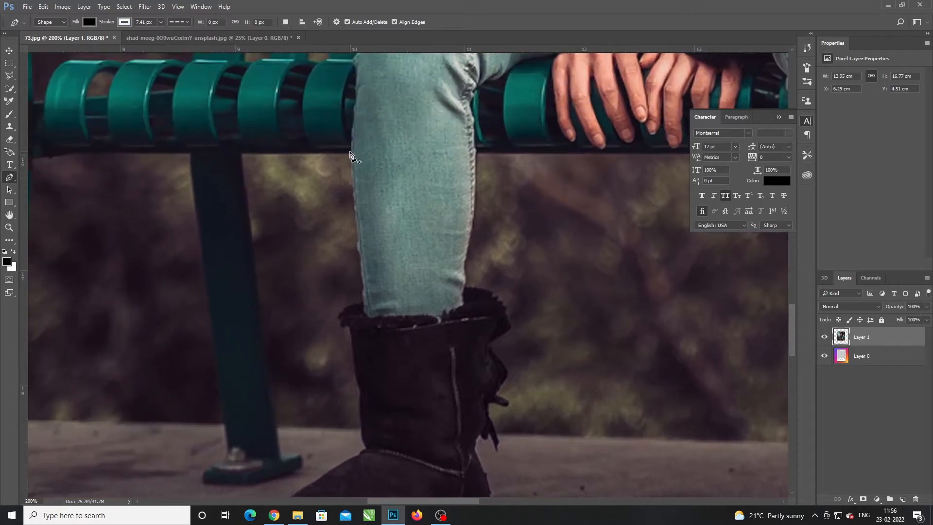
pyautogui.click(350, 151)
pyautogui.moveTo(354, 199); pyautogui.dragTo(354, 208)
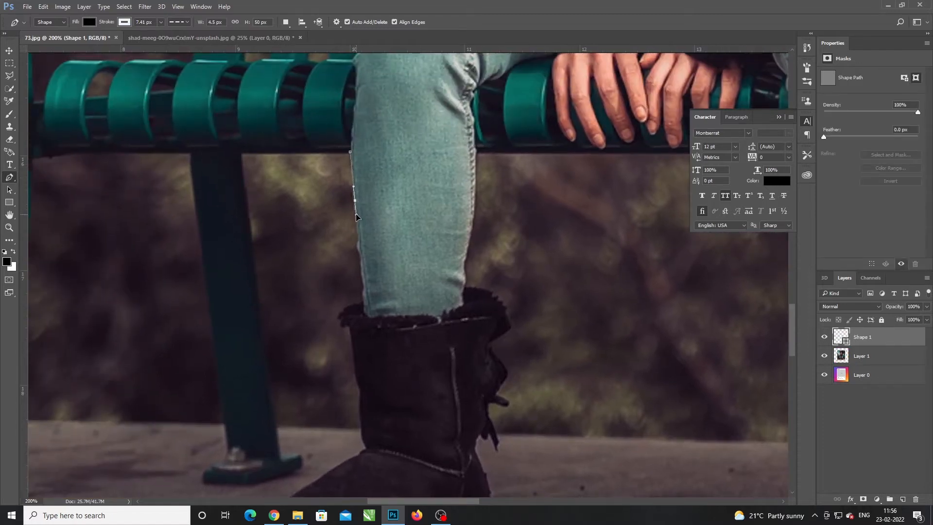
pyautogui.click(355, 214)
# - Set the pen shape to no fill, a 0 px stroke width and a solid line type
pyautogui.click(187, 21)
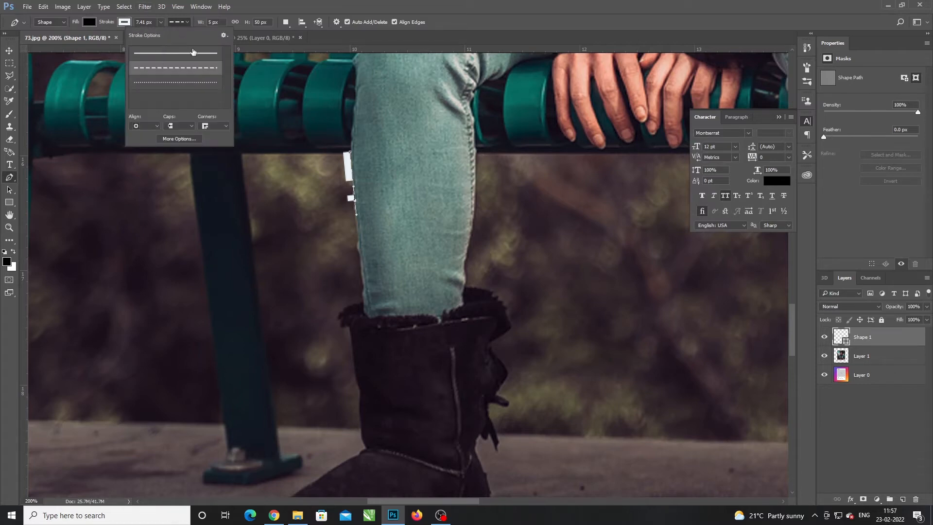
pyautogui.click(158, 20)
pyautogui.click(124, 22)
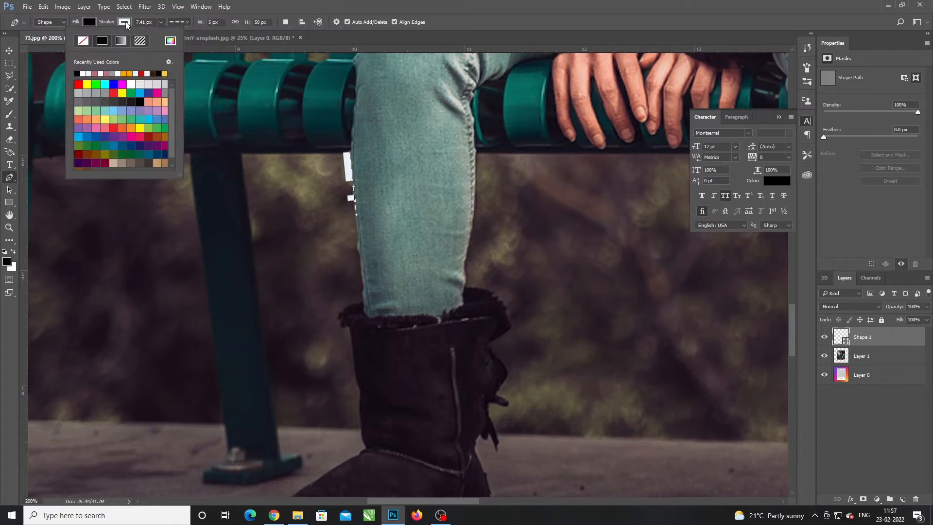
pyautogui.click(83, 24)
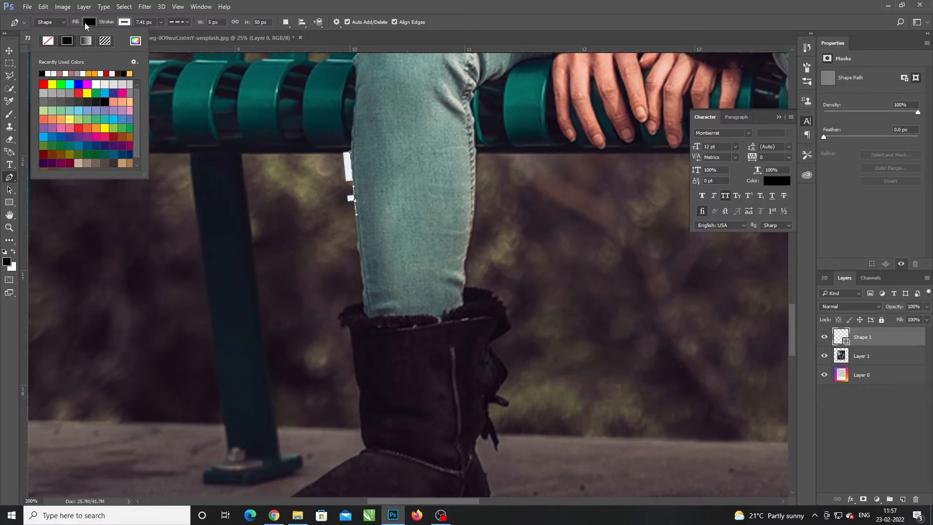
pyautogui.click(47, 40)
pyautogui.click(127, 22)
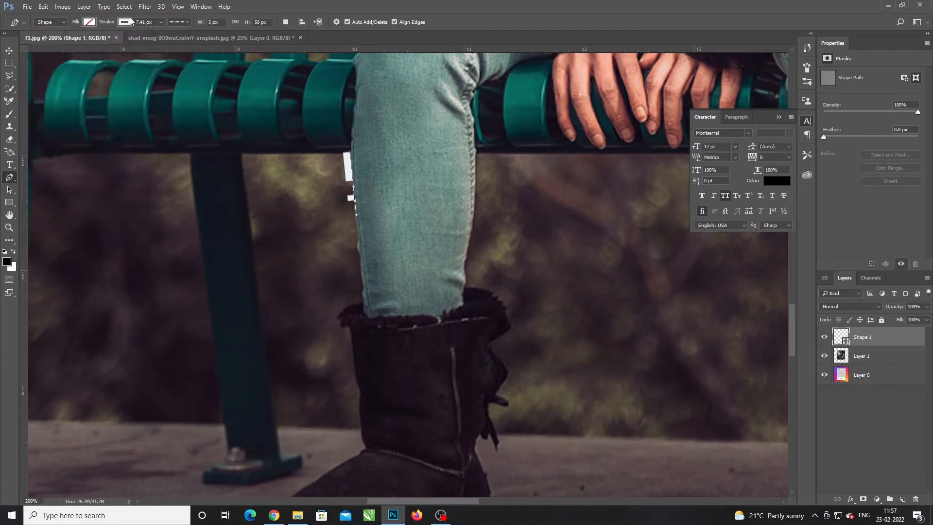
pyautogui.click(161, 21)
pyautogui.moveTo(161, 35); pyautogui.dragTo(130, 43)
pyautogui.click(188, 22)
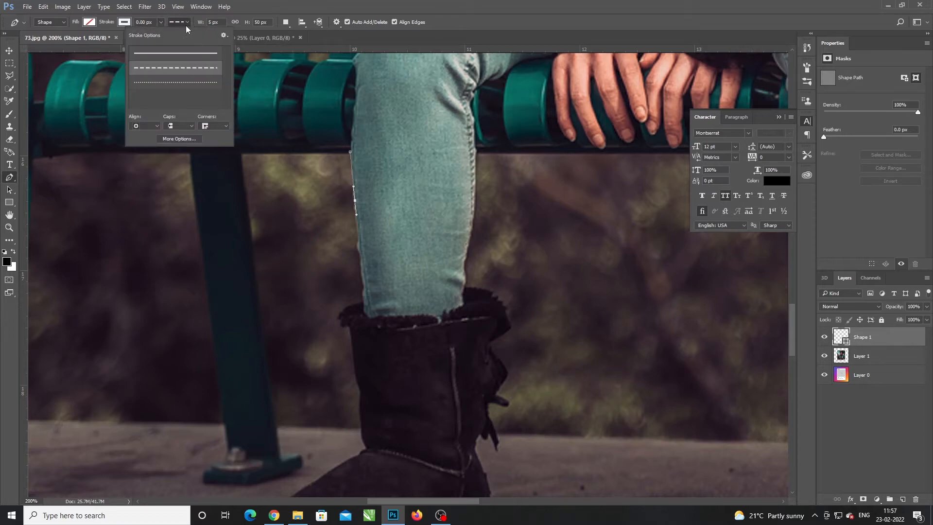
pyautogui.click(161, 54)
# - Continue the Pen path down the outer edge of the first jeans leg to the boot cuff
pyautogui.click(359, 244)
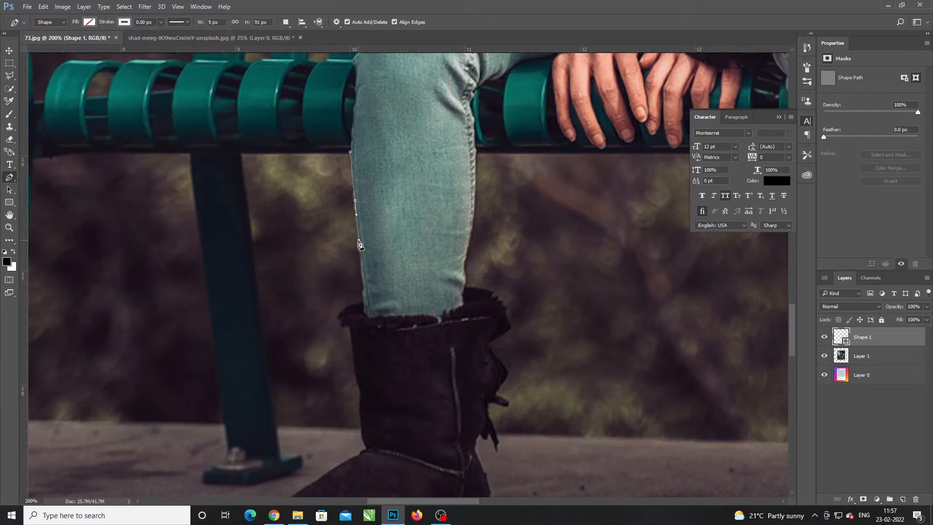
pyautogui.moveTo(358, 250); pyautogui.dragTo(359, 254)
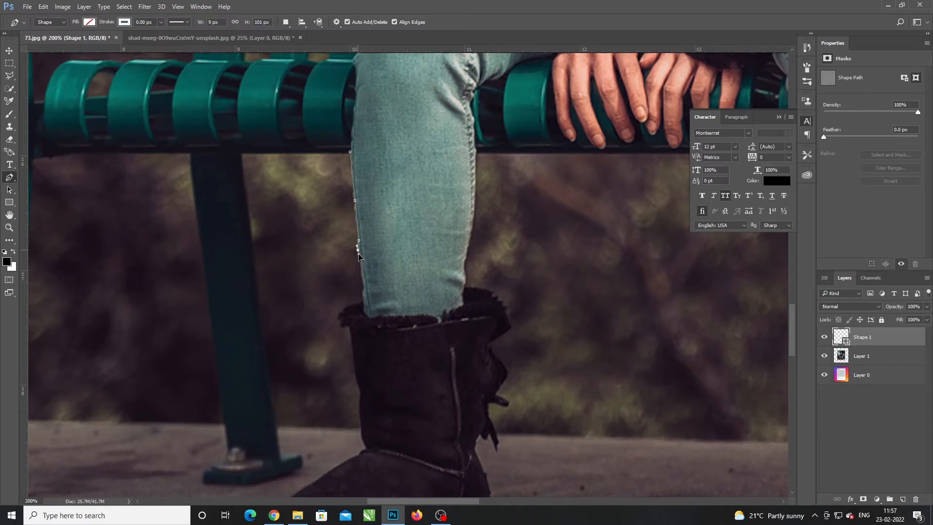
pyautogui.click(364, 284)
pyautogui.moveTo(391, 286); pyautogui.dragTo(420, 152)
pyautogui.click(391, 168)
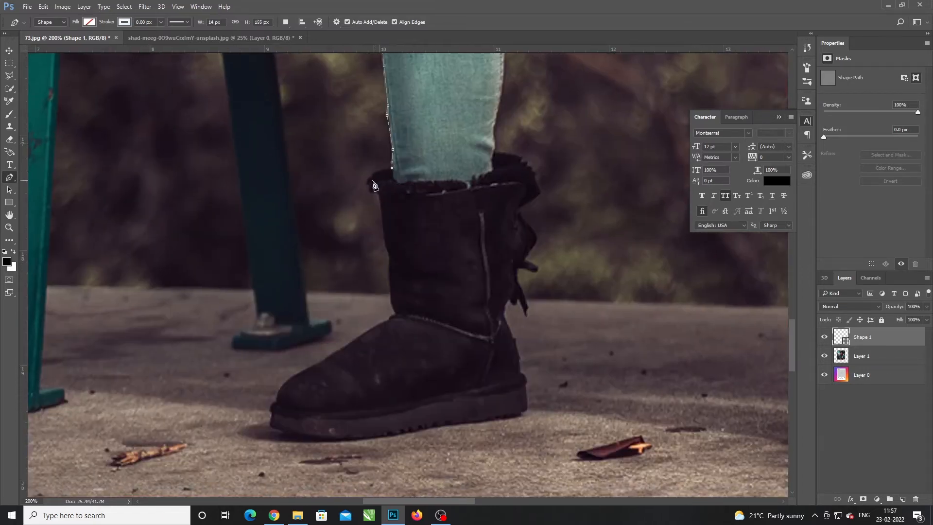
# - Trace the first boot's cuff corner and the front edge of its shaft down to the instep seam
pyautogui.moveTo(371, 181); pyautogui.dragTo(376, 190)
pyautogui.click(380, 194)
pyautogui.click(384, 208)
pyautogui.click(385, 236)
pyautogui.click(388, 247)
pyautogui.click(389, 256)
pyautogui.moveTo(409, 271); pyautogui.dragTo(408, 188)
pyautogui.click(409, 193)
pyautogui.click(415, 205)
pyautogui.click(408, 208)
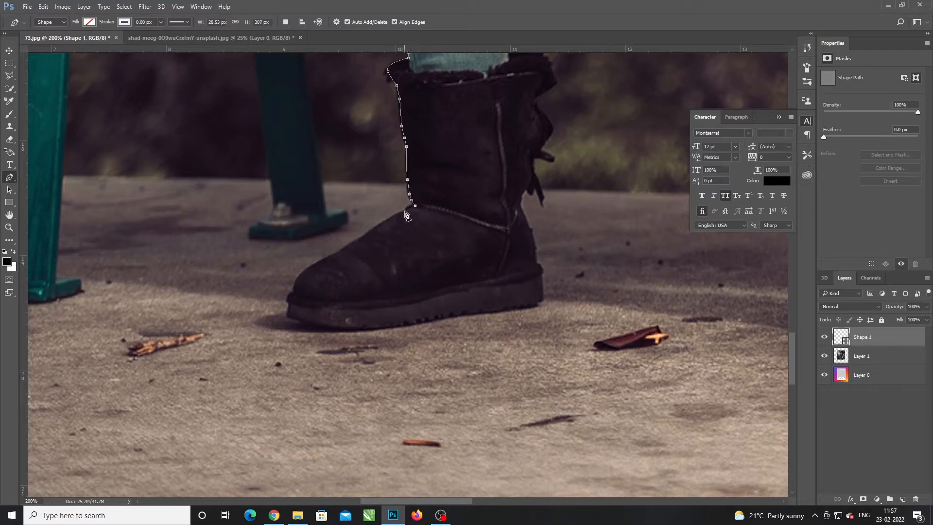
pyautogui.click(375, 229)
pyautogui.hotkey('ctrl', 'z')
pyautogui.click(404, 211)
pyautogui.hotkey('ctrl', 'z')
pyautogui.press('Delete')
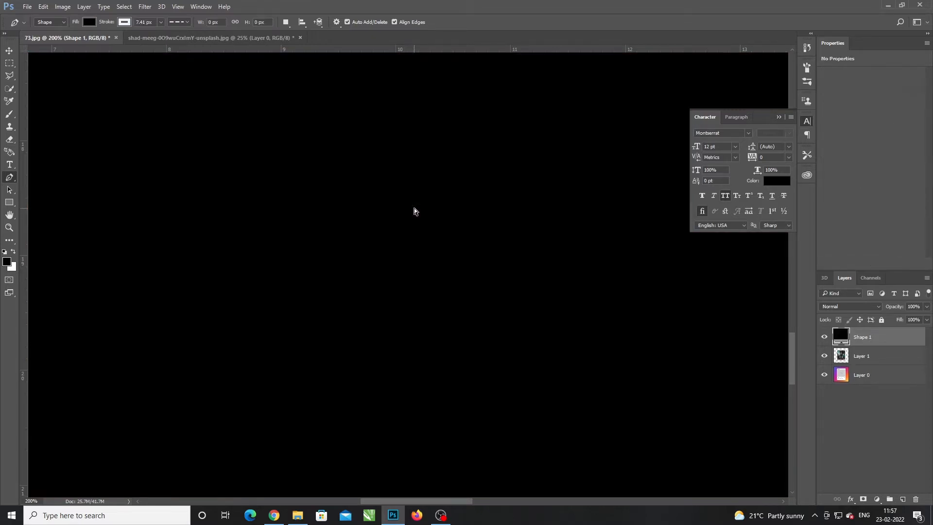
pyautogui.hotkey('ctrl', 'z')
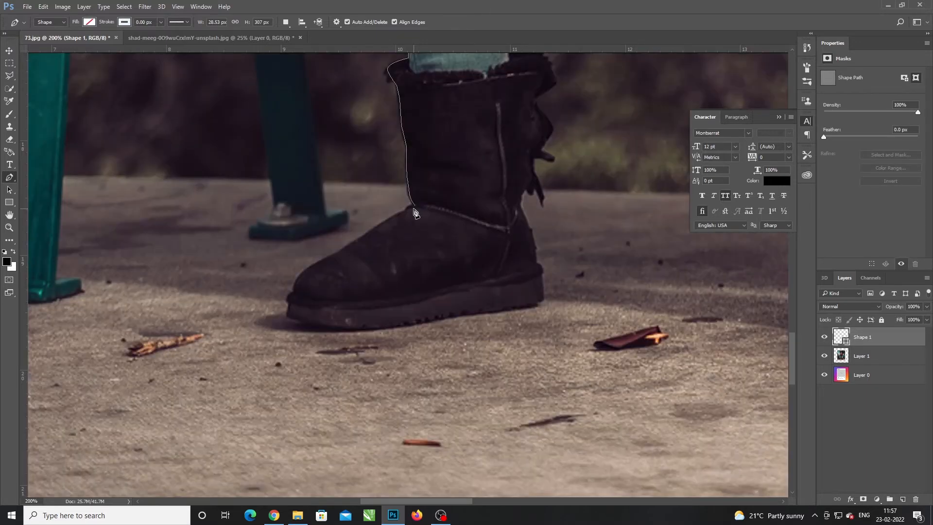
# - Resume the path at the first boot's instep and trace the top of the foot toward the toe
pyautogui.click(415, 206)
pyautogui.click(403, 212)
pyautogui.click(374, 229)
pyautogui.click(329, 261)
# - Trace around the first boot's toe and along the front part of its sole, redoing the misplaced toe curve
pyautogui.moveTo(298, 283); pyautogui.dragTo(295, 299)
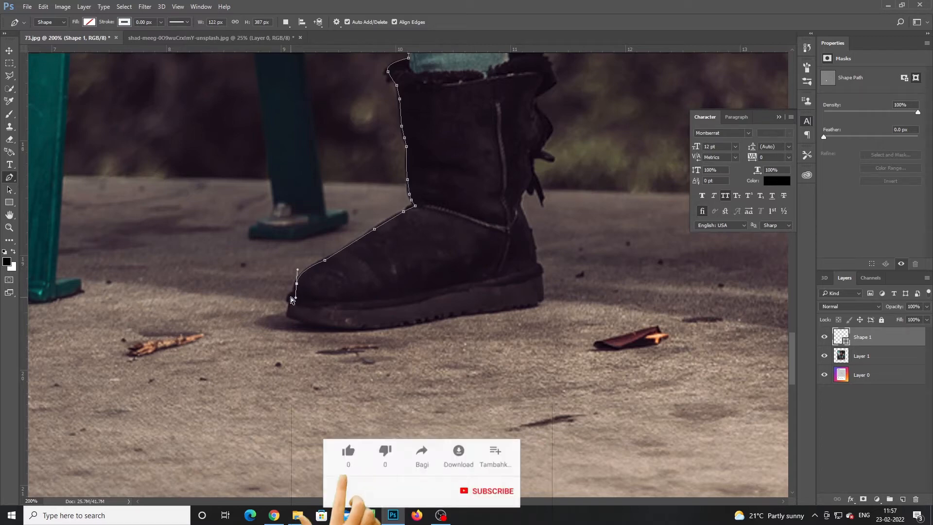
pyautogui.hotkey('ctrl', 'z')
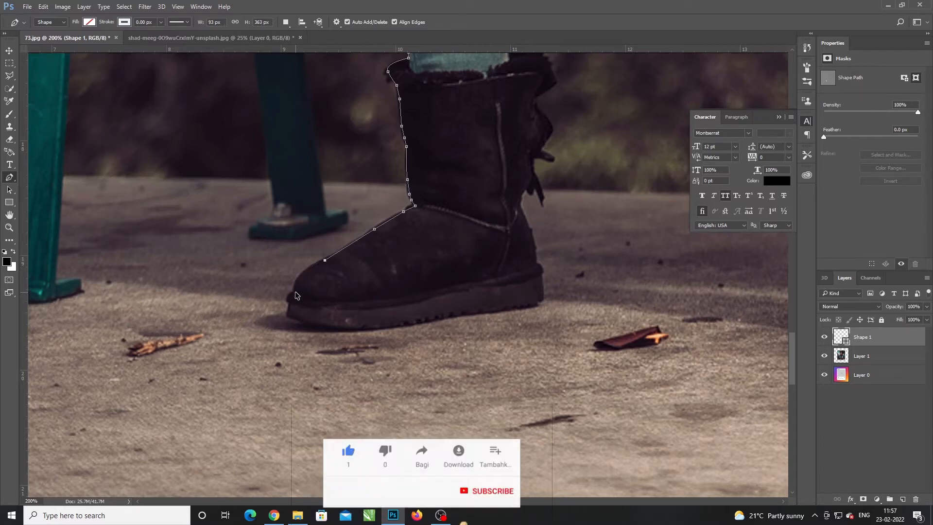
pyautogui.moveTo(296, 280); pyautogui.dragTo(310, 328)
pyautogui.click(291, 295)
pyautogui.click(288, 309)
pyautogui.click(286, 312)
pyautogui.click(350, 330)
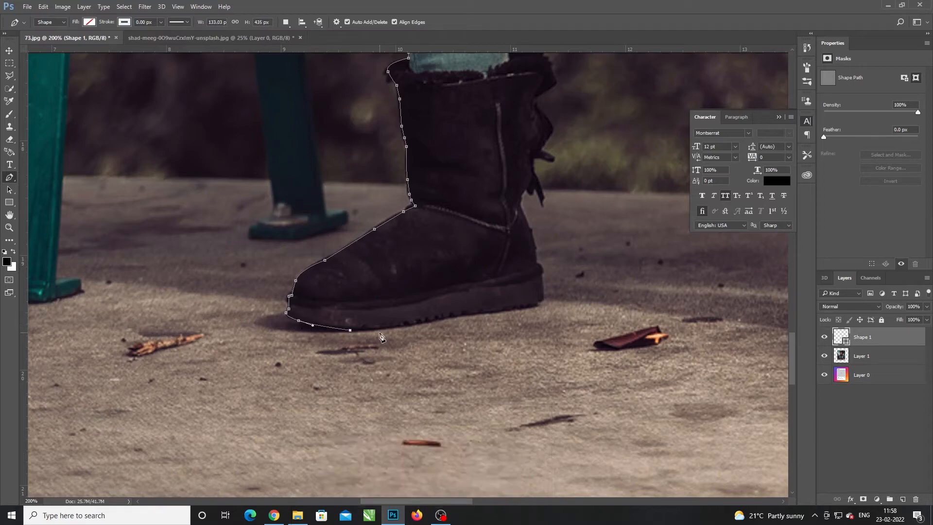
# - Trace the rest of the first boot's sole to the heel and up the back of the heel
pyautogui.click(381, 327)
pyautogui.click(425, 321)
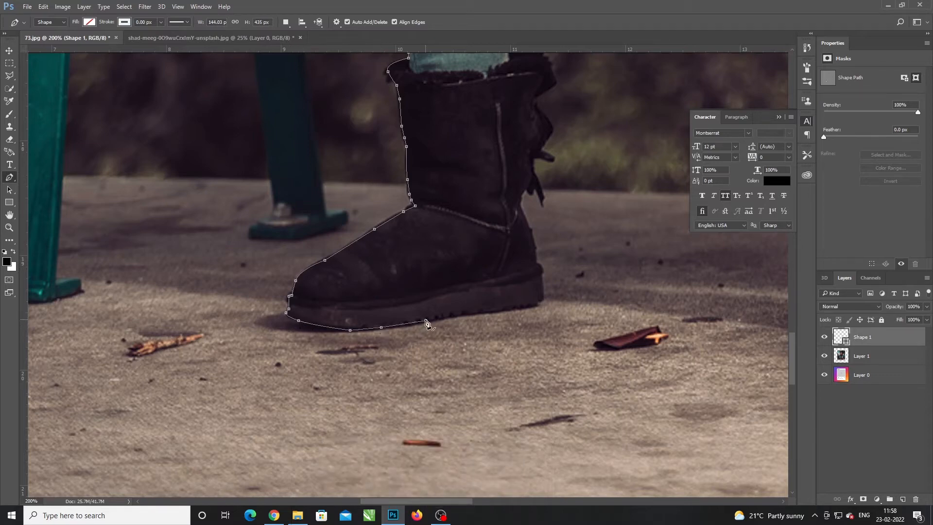
pyautogui.click(474, 314)
pyautogui.click(530, 307)
pyautogui.click(539, 302)
pyautogui.click(544, 299)
pyautogui.click(537, 251)
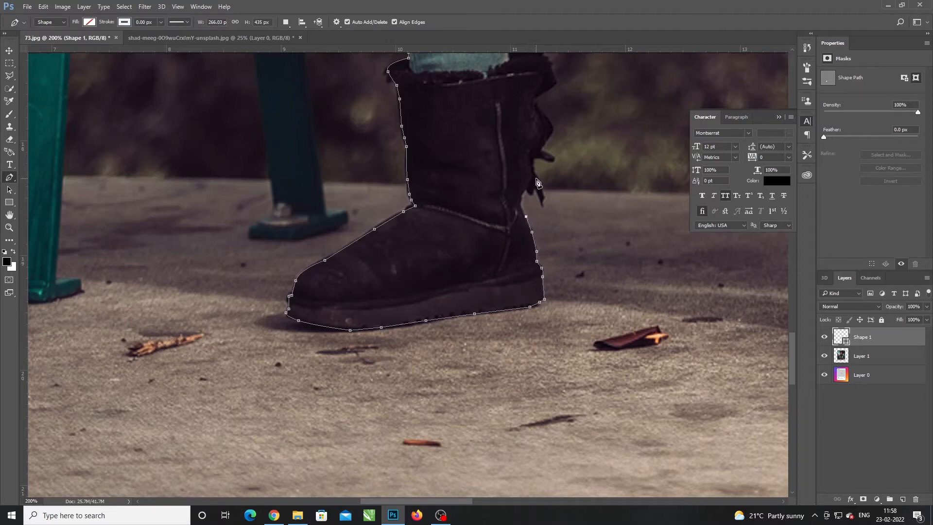
# - Trace the back of the first boot above the heel and around the hanging ribbon end
pyautogui.moveTo(527, 194); pyautogui.dragTo(439, 270)
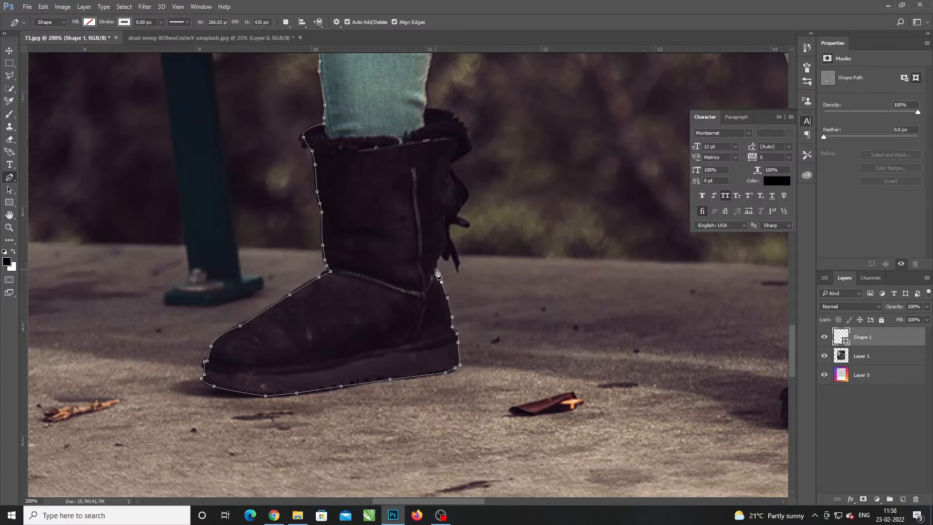
pyautogui.click(436, 269)
pyautogui.click(438, 258)
pyautogui.click(444, 252)
pyautogui.click(453, 262)
pyautogui.click(457, 270)
pyautogui.click(458, 262)
pyautogui.click(448, 230)
# - Outline the protruding ribbon tip and bow loop on the back of the first boot
pyautogui.click(448, 224)
pyautogui.click(451, 221)
pyautogui.click(457, 225)
pyautogui.moveTo(465, 228); pyautogui.dragTo(470, 227)
pyautogui.click(455, 216)
pyautogui.click(464, 201)
pyautogui.click(469, 196)
pyautogui.click(458, 179)
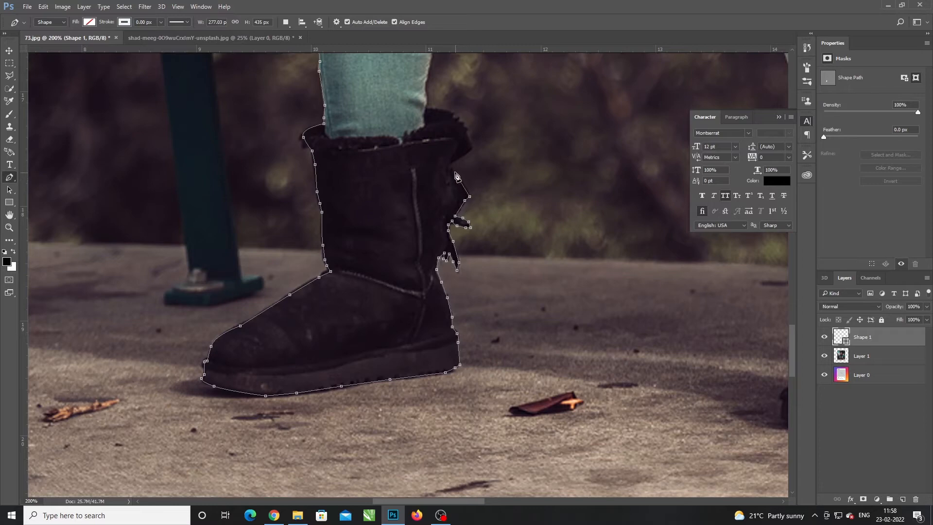
# - Trace the notch above the bow and the furry rear cuff of the first boot
pyautogui.click(451, 169)
pyautogui.click(447, 163)
pyautogui.click(458, 159)
pyautogui.click(471, 148)
pyautogui.click(467, 128)
pyautogui.click(461, 120)
pyautogui.click(449, 113)
# - Trace the first leg's inner edge up to the bench seat and run the path along its underside to the other leg
pyautogui.moveTo(378, 123); pyautogui.dragTo(211, 478)
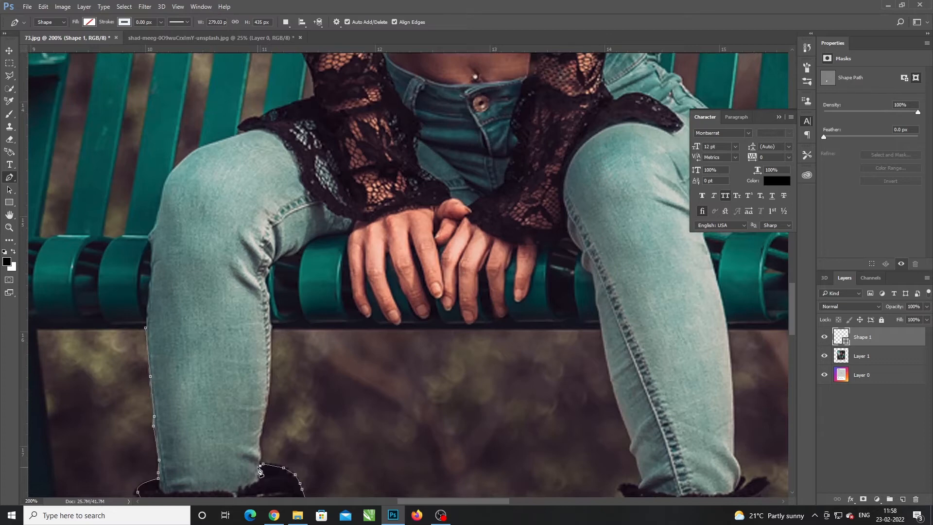
pyautogui.click(259, 441)
pyautogui.click(263, 423)
pyautogui.moveTo(269, 389); pyautogui.dragTo(272, 363)
pyautogui.click(271, 328)
pyautogui.click(602, 329)
# - Trace the inner edge of the second jeans leg from the bench seat down to the boot
pyautogui.moveTo(634, 398); pyautogui.dragTo(493, 199)
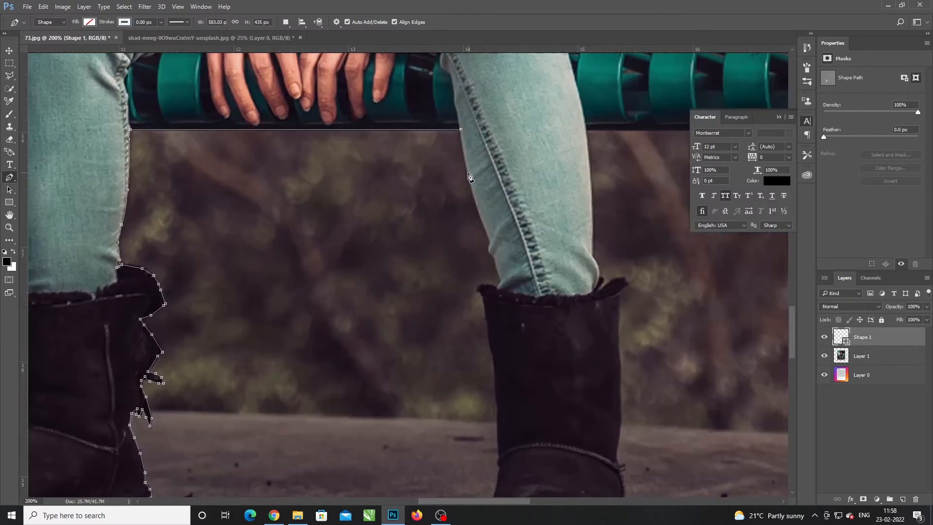
pyautogui.hotkey('ctrl', 'z')
pyautogui.moveTo(470, 187); pyautogui.dragTo(477, 211)
pyautogui.click(483, 222)
pyautogui.click(489, 242)
pyautogui.click(496, 266)
pyautogui.click(498, 287)
# - Trace the inner corner of the second boot's cuff and the upper part of its shaft
pyautogui.moveTo(482, 285); pyautogui.dragTo(480, 290)
pyautogui.click(483, 301)
pyautogui.scroll(-3, 495, 332)
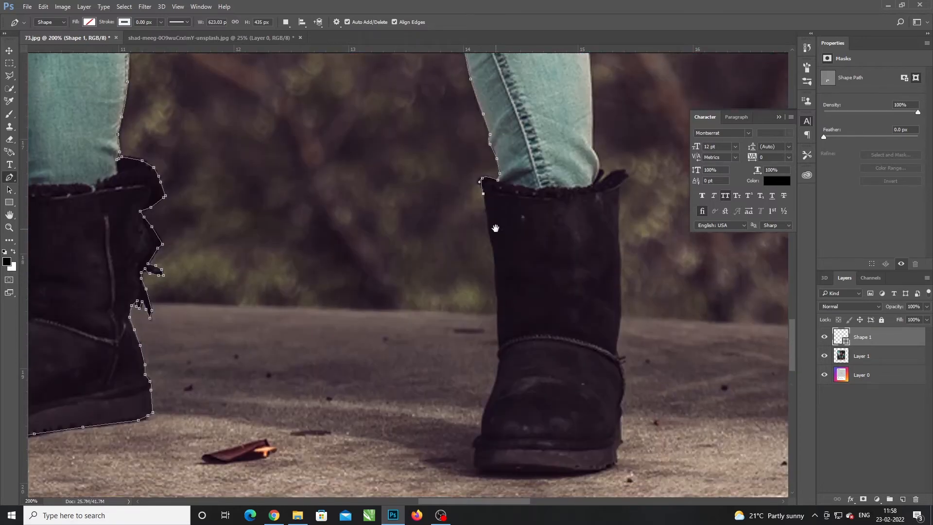
pyautogui.click(490, 238)
pyautogui.click(496, 278)
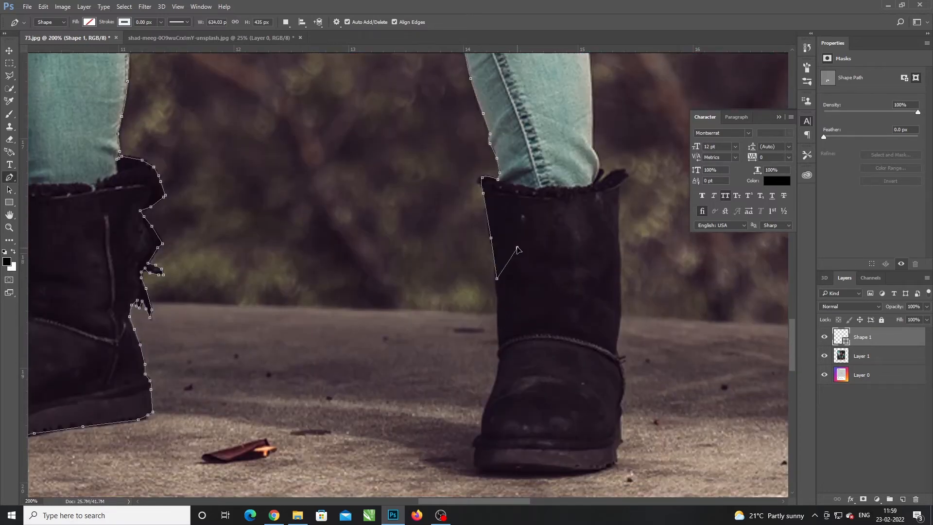
pyautogui.press('Return')
pyautogui.click(497, 295)
pyautogui.hotkey('ctrl', 'z')
pyautogui.click(495, 301)
pyautogui.hotkey('ctrl', 'z')
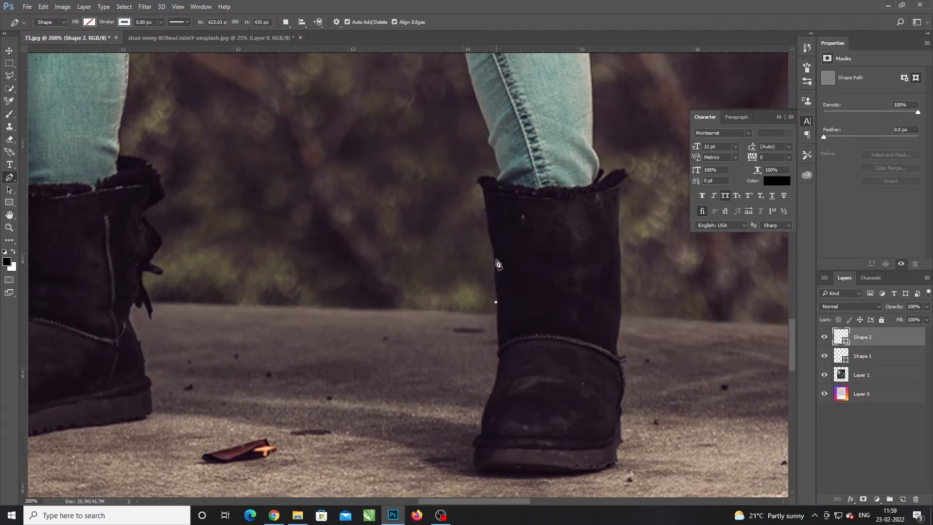
pyautogui.hotkey('ctrl', 'z')
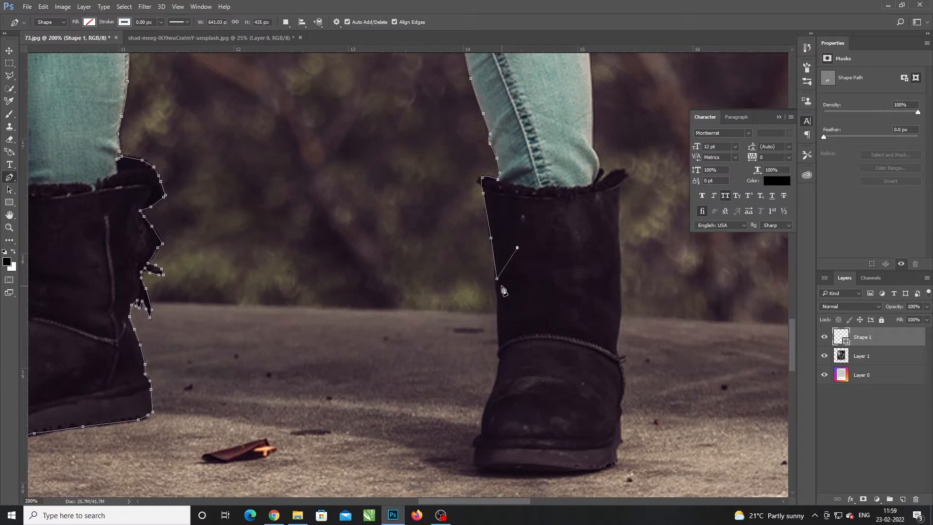
# - Continue the path down the inner edge of the second boot from mid-shaft to just above the sole
pyautogui.click(498, 302)
pyautogui.scroll(-4, 515, 304)
pyautogui.click(518, 240)
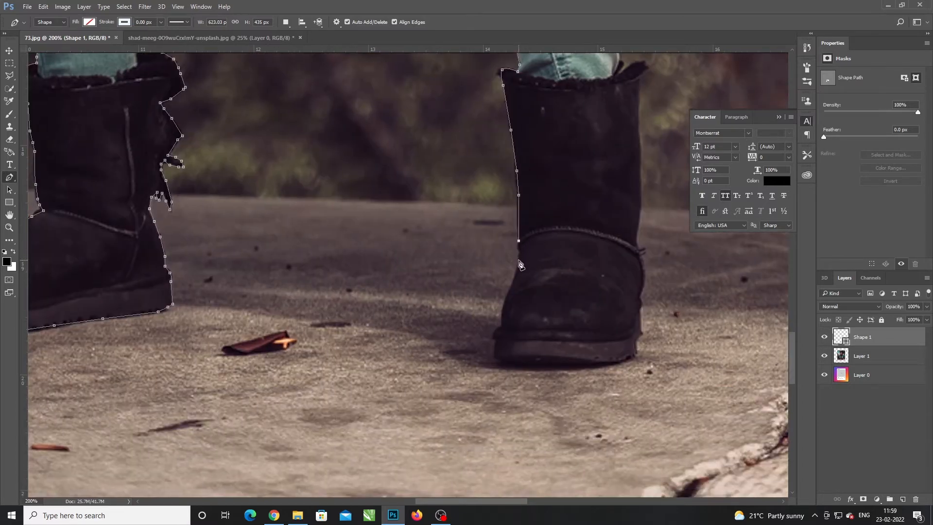
pyautogui.click(518, 260)
pyautogui.click(507, 294)
pyautogui.moveTo(503, 315); pyautogui.dragTo(502, 321)
pyautogui.click(503, 329)
# - Trace around the second boot's sole, from its inner side along the bottom to the outer corner
pyautogui.click(493, 332)
pyautogui.click(494, 346)
pyautogui.click(493, 356)
pyautogui.moveTo(548, 363); pyautogui.dragTo(575, 363)
pyautogui.click(615, 364)
pyautogui.moveTo(634, 335); pyautogui.dragTo(520, 380)
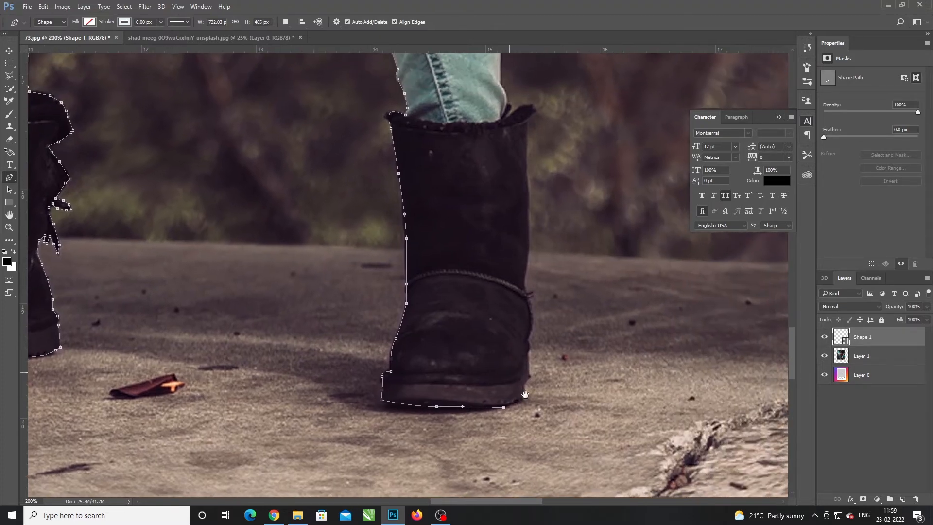
pyautogui.click(524, 395)
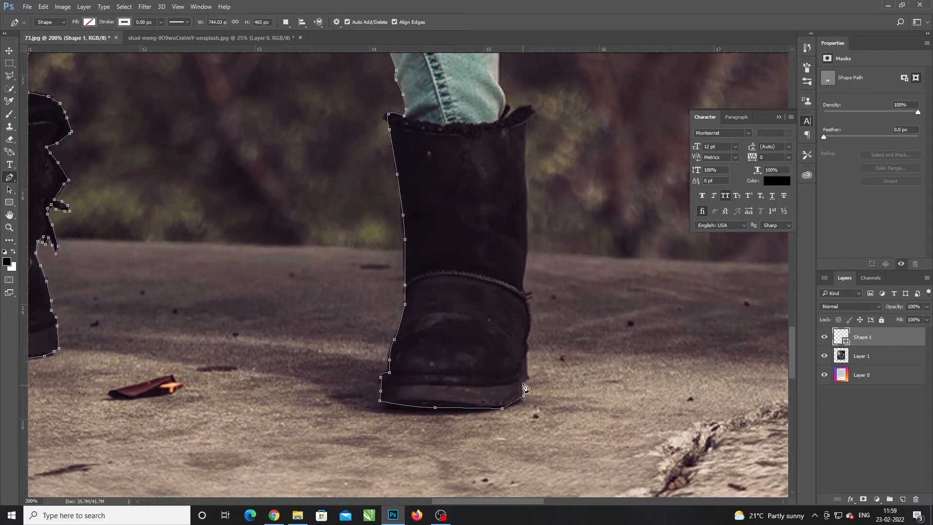
# - Trace the outer side of the second boot's foot from the sole up to the ankle seam
pyautogui.click(525, 380)
pyautogui.click(525, 369)
pyautogui.click(525, 341)
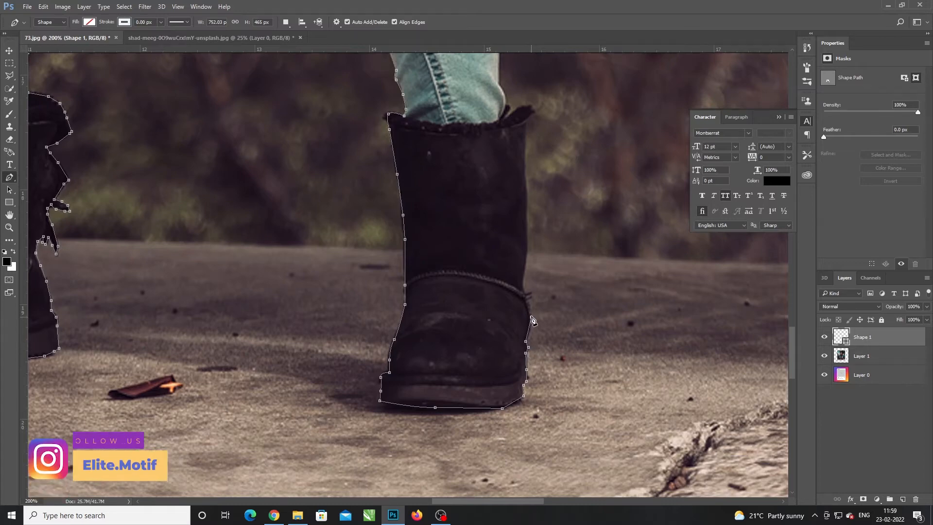
pyautogui.click(532, 324)
pyautogui.click(524, 293)
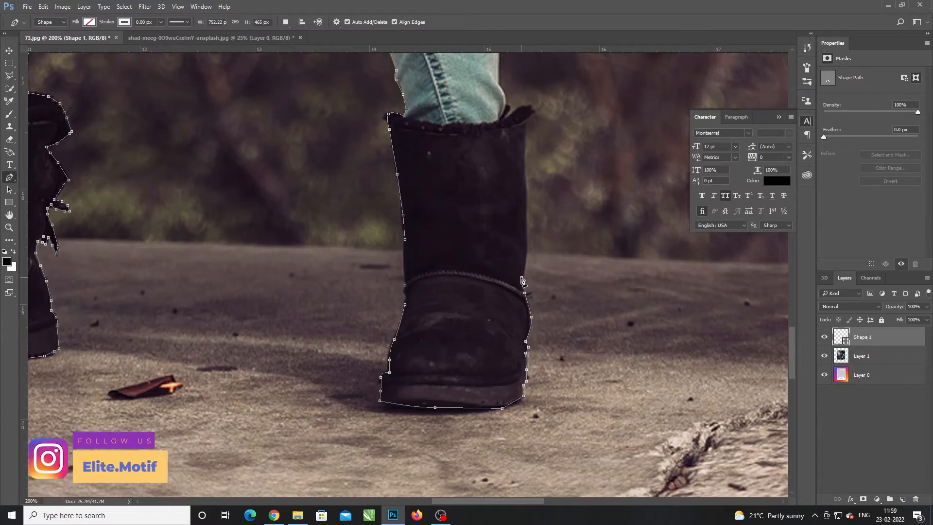
# - Trace the outer edge of the second boot's shaft from the ankle seam to just below the cuff
pyautogui.moveTo(524, 245); pyautogui.dragTo(447, 396)
pyautogui.click(449, 405)
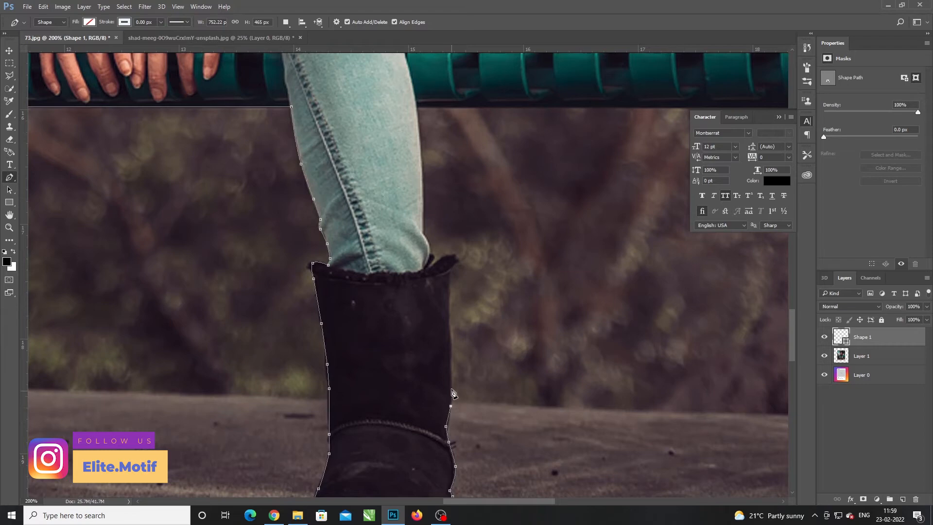
pyautogui.click(452, 365)
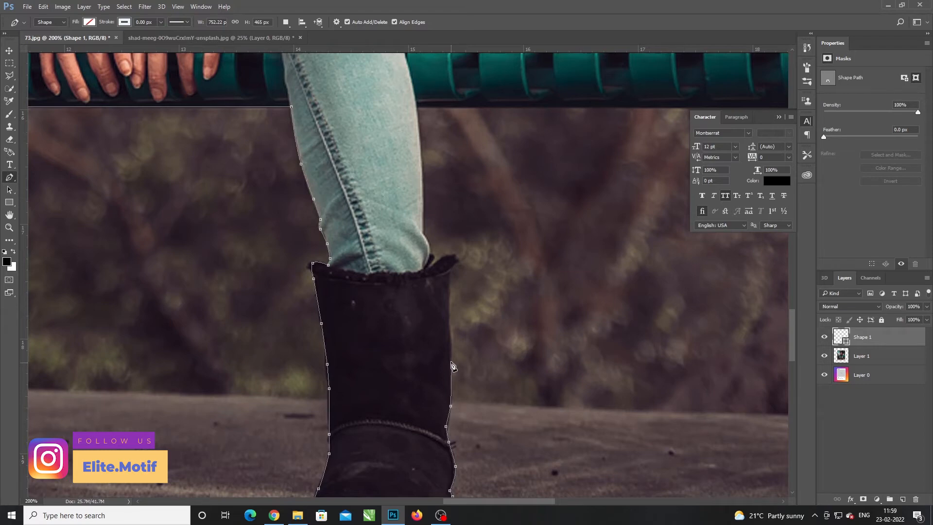
pyautogui.click(449, 334)
pyautogui.click(449, 313)
# - Outline the outer tip of the second boot's furry cuff back to the jeans
pyautogui.click(449, 268)
pyautogui.click(456, 262)
pyautogui.click(455, 253)
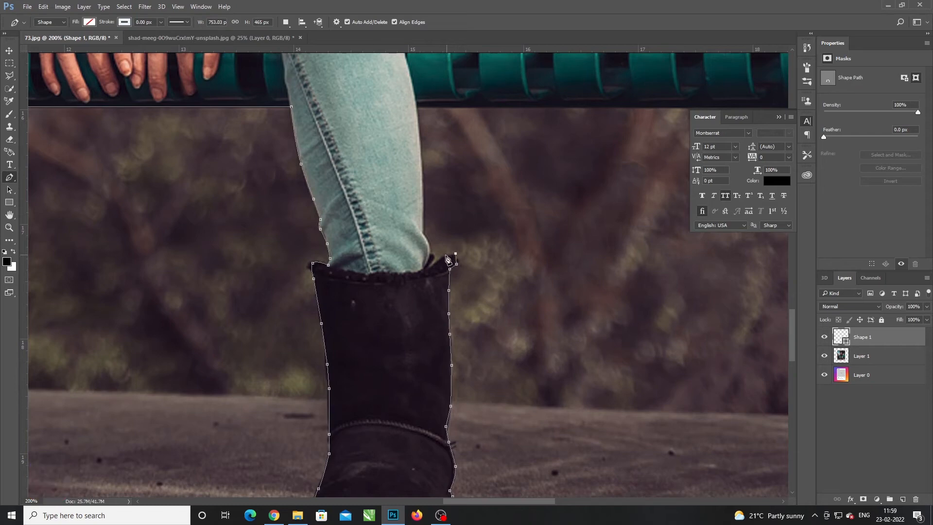
pyautogui.click(444, 255)
pyautogui.click(425, 267)
pyautogui.moveTo(430, 256); pyautogui.dragTo(377, 356)
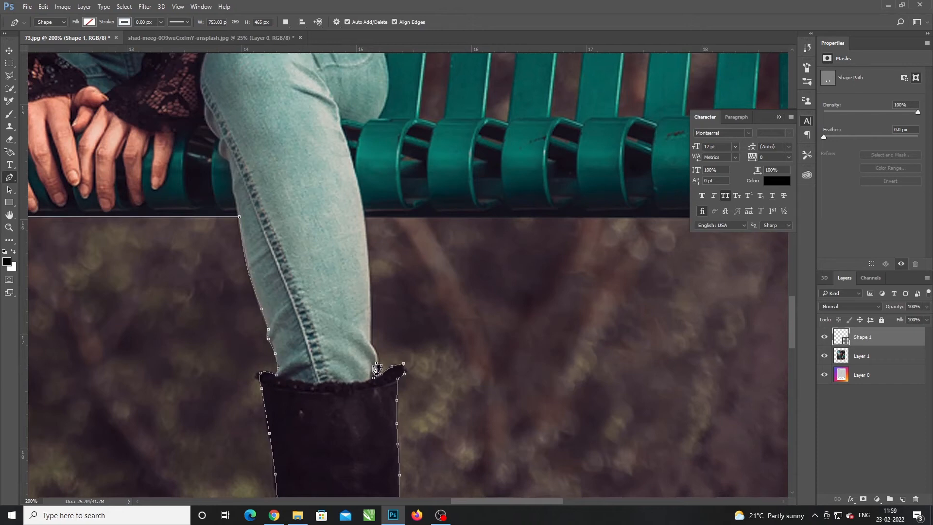
# - Trace the second leg's outer edge up to the bench seat and extend the path along its underside to the photo's right edge
pyautogui.click(371, 322)
pyautogui.click(368, 248)
pyautogui.click(365, 215)
pyautogui.hotkey('ctrl', '-')
pyautogui.hotkey('ctrl', '-')
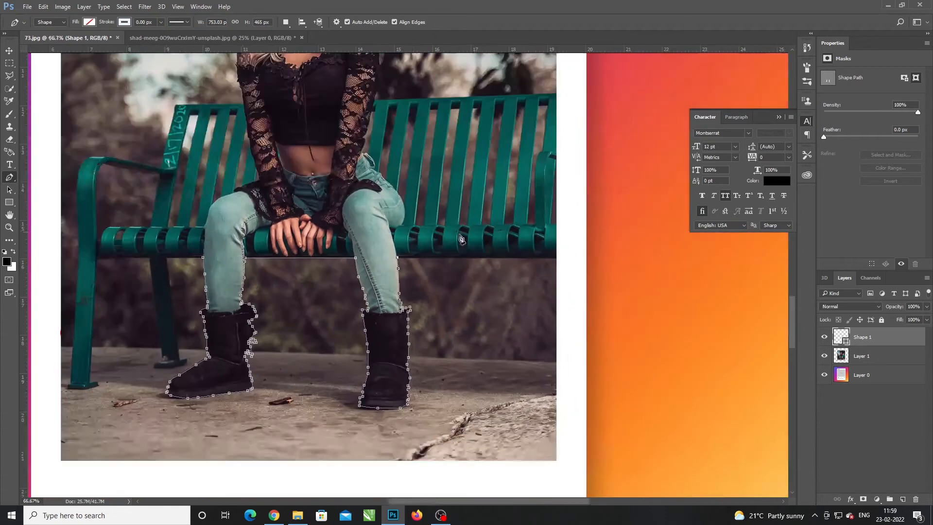
pyautogui.click(555, 258)
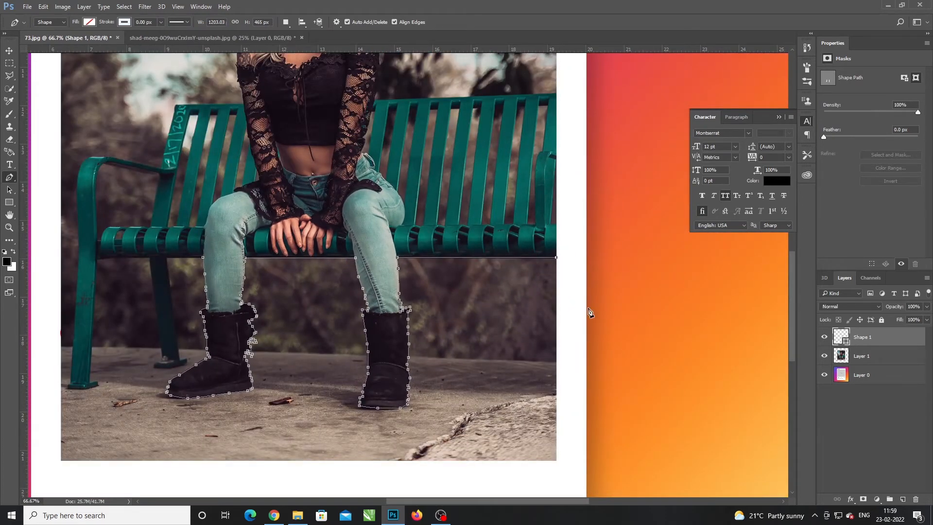
# - Run the path around the outside of the photo's lower part and along the bench underside, closing it at the starting point
pyautogui.click(566, 470)
pyautogui.click(55, 476)
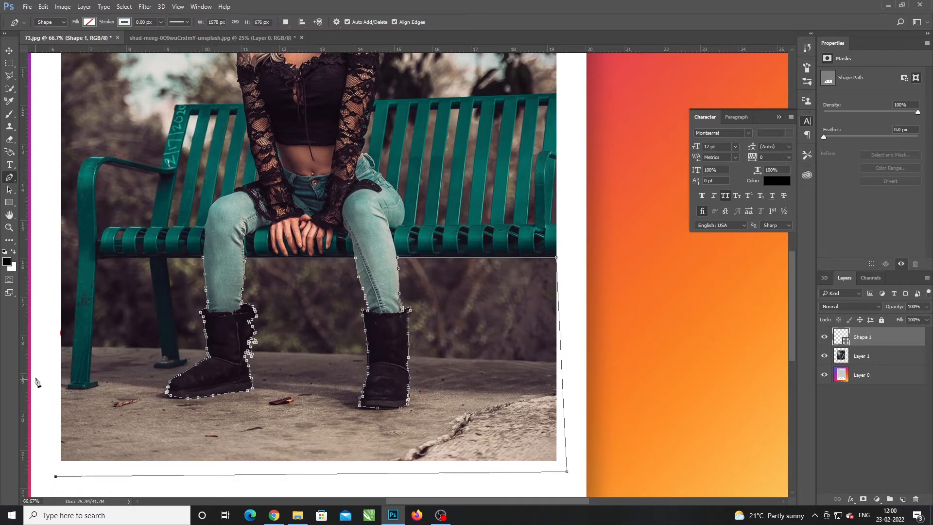
pyautogui.click(46, 362)
pyautogui.click(48, 255)
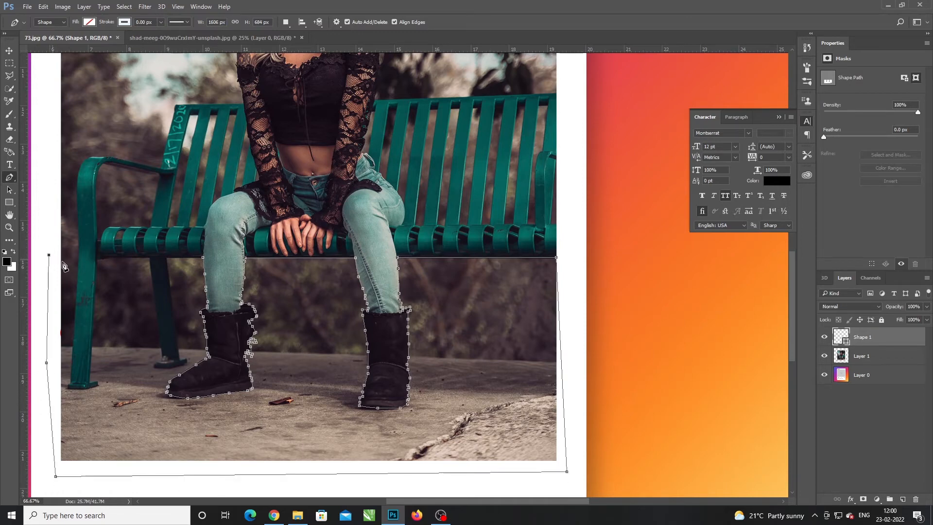
pyautogui.click(100, 257)
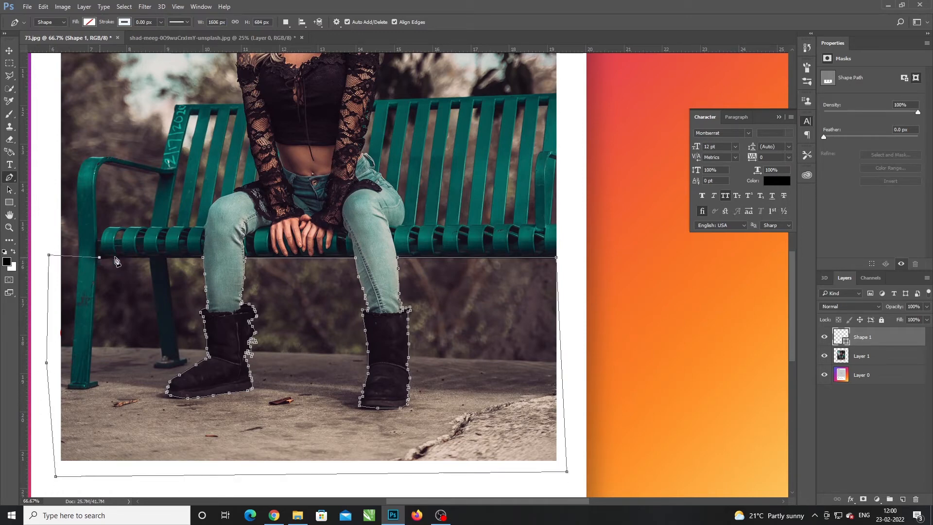
pyautogui.click(204, 262)
# - Convert the closed path into a new anti-aliased selection with a feather radius of 0 pixels
pyautogui.rightClick(313, 322)
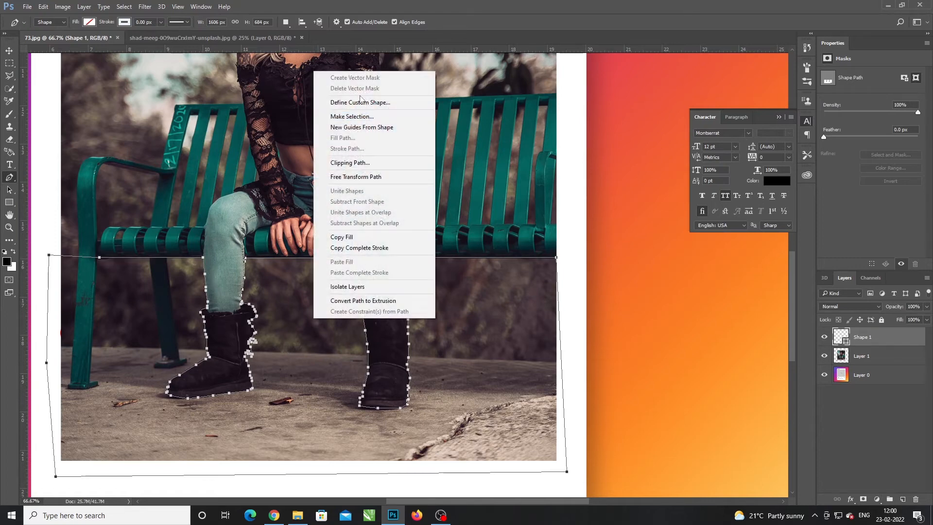
pyautogui.click(359, 117)
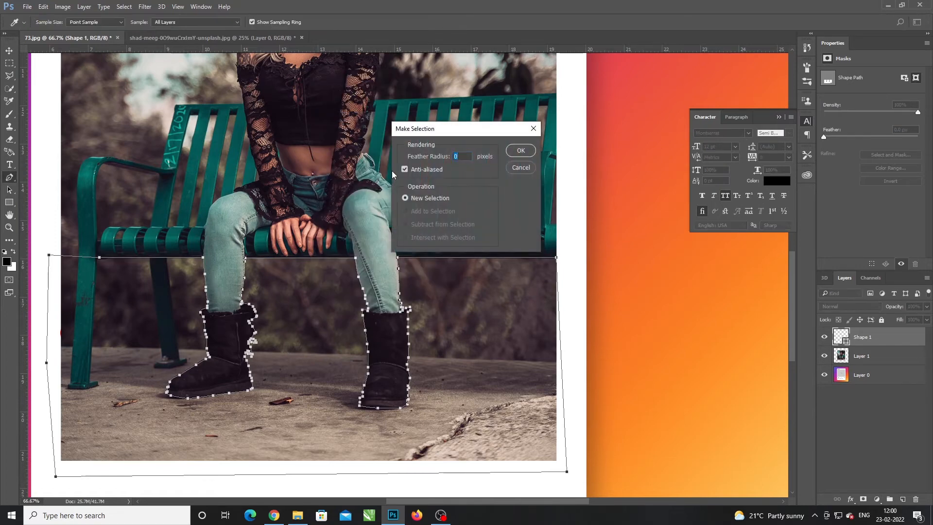
pyautogui.press('Return')
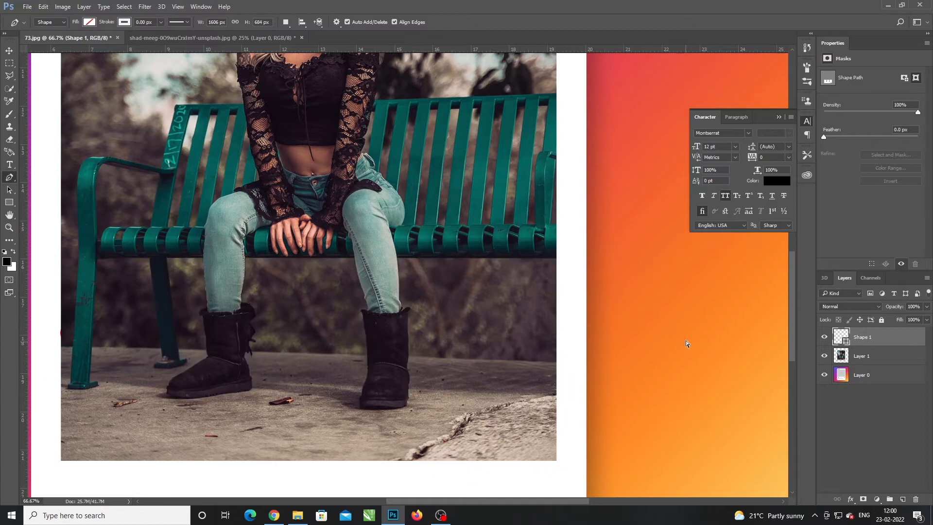
# - Delete the selected background around the legs below the bench from Layer 1 and clear the selection
pyautogui.hotkey('ctrl', '-')
pyautogui.hotkey('ctrl', '-')
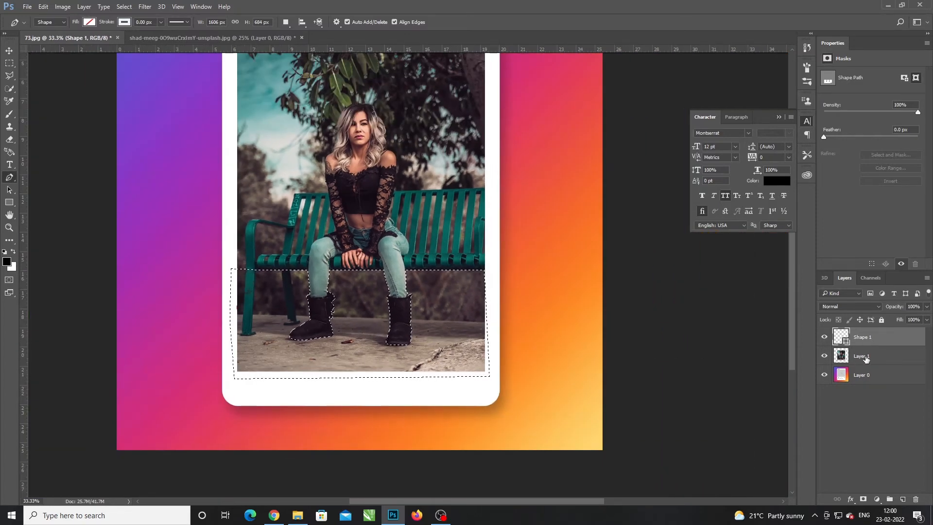
pyautogui.click(865, 359)
pyautogui.press('Delete')
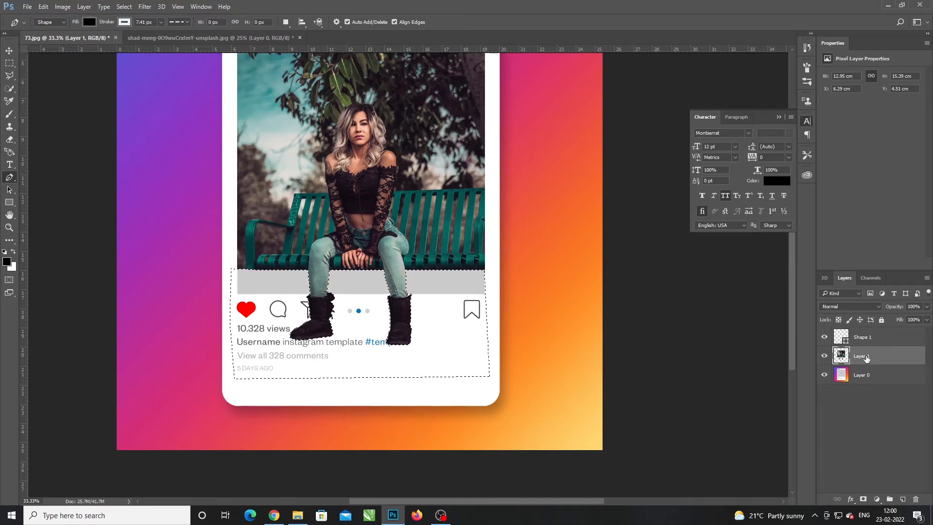
pyautogui.hotkey('ctrl', 'd')
# - Enlarge the photo layer to about 14.37 × 17.08 cm so the bench reaches the bottom of the frame's picture area
pyautogui.click(9, 51)
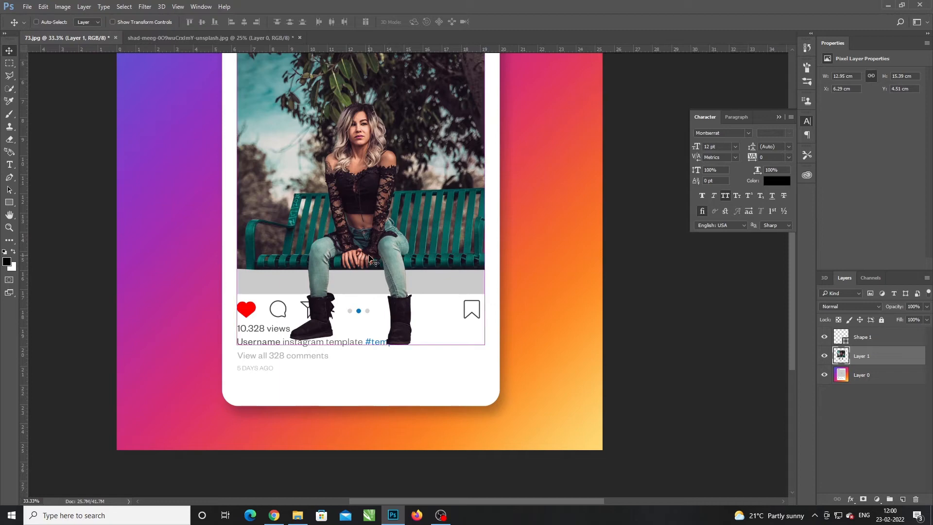
pyautogui.moveTo(408, 267); pyautogui.dragTo(435, 337)
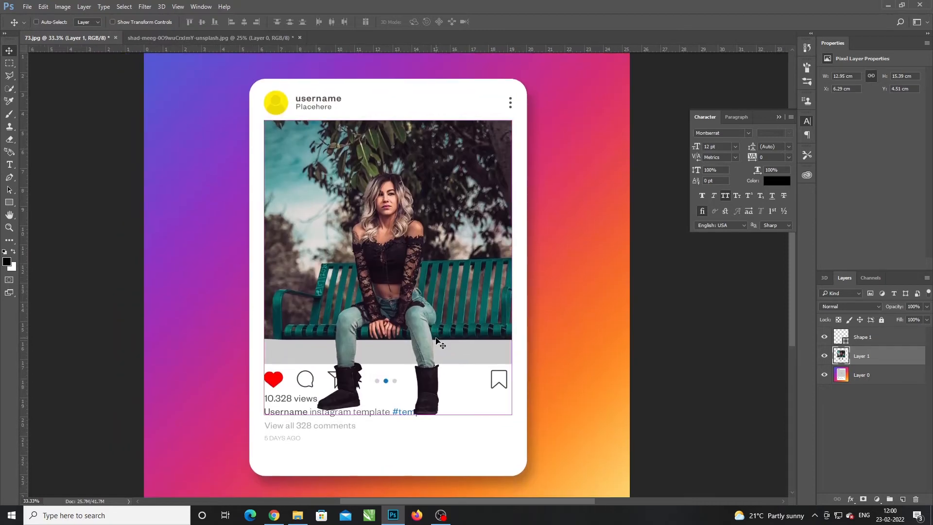
pyautogui.hotkey('ctrl', 't')
pyautogui.moveTo(511, 415); pyautogui.dragTo(532, 445)
pyautogui.press('Return')
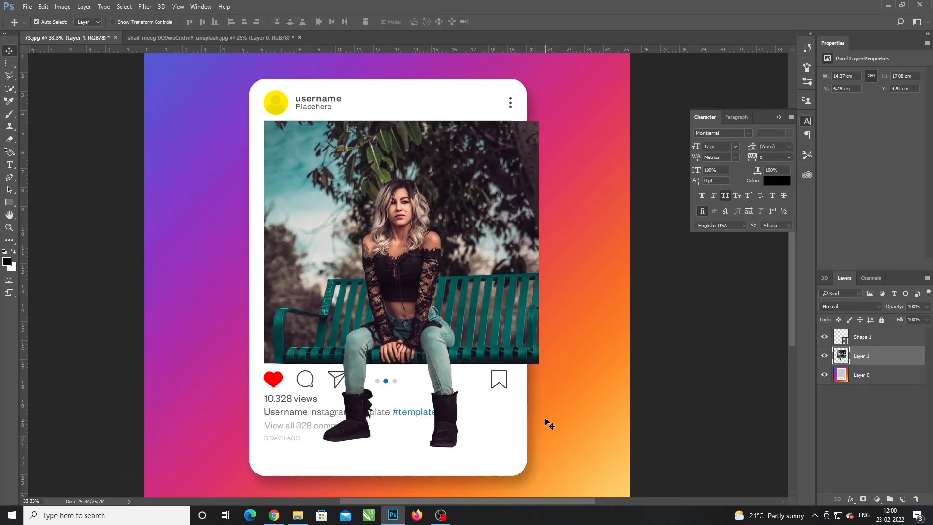
# - With Layer 1 dimmed to 36% opacity, delete the photo strip overhanging the picture area's right edge, deselect, and restore 100% opacity
pyautogui.click(927, 307)
pyautogui.moveTo(926, 319); pyautogui.dragTo(915, 320)
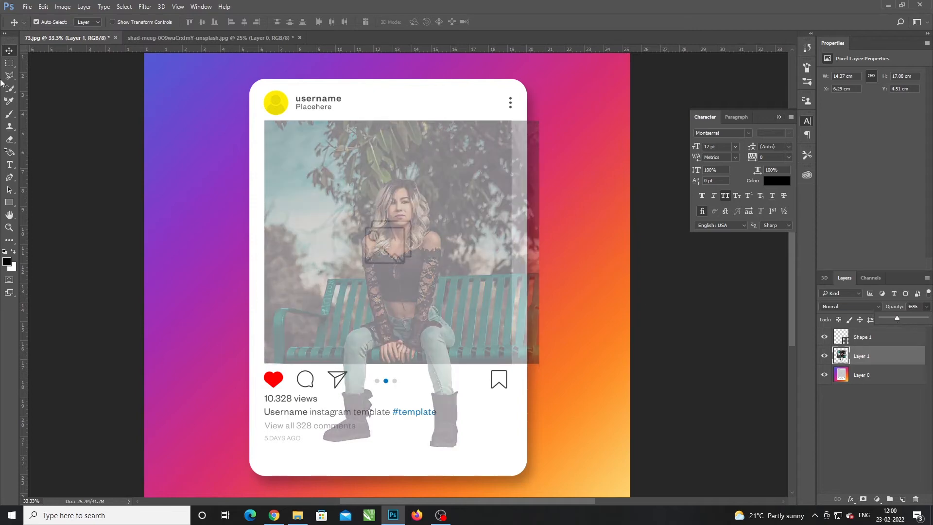
pyautogui.click(9, 63)
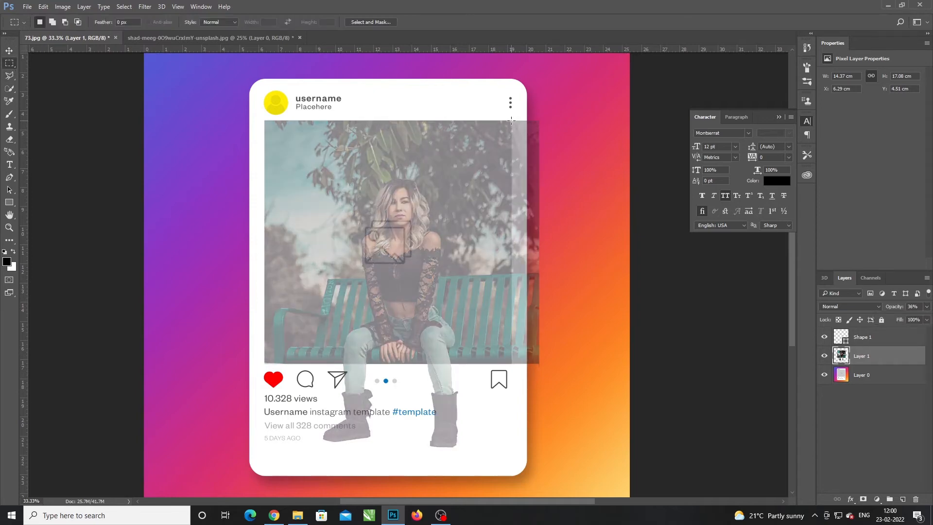
pyautogui.moveTo(511, 119); pyautogui.dragTo(550, 369)
pyautogui.press('Delete')
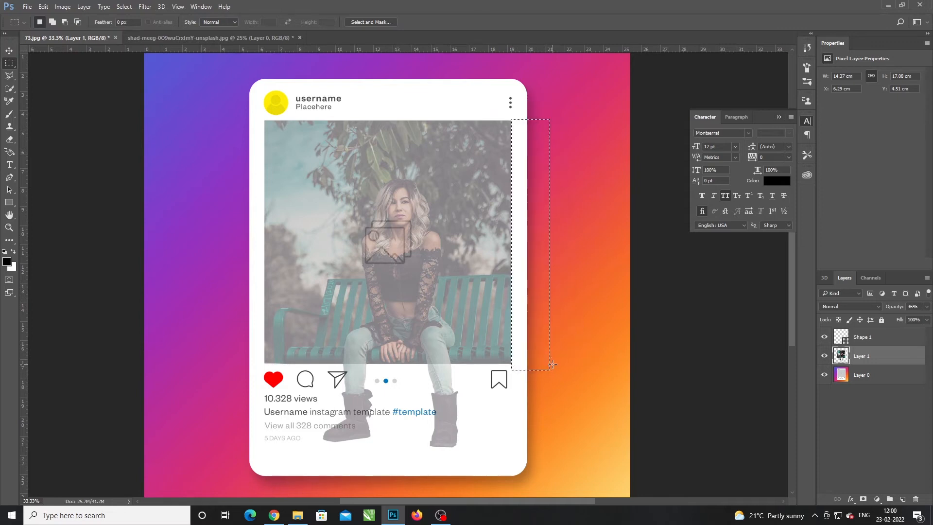
pyautogui.hotkey('ctrl', 'd')
pyautogui.moveTo(897, 319); pyautogui.dragTo(931, 324)
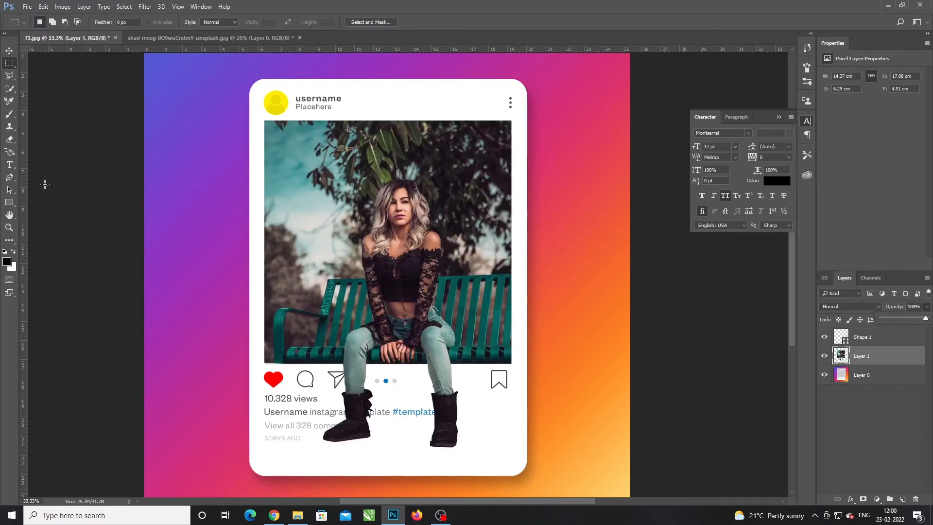
# - Activate the standard Brush tool for painting around the legs and boots
pyautogui.click(10, 50)
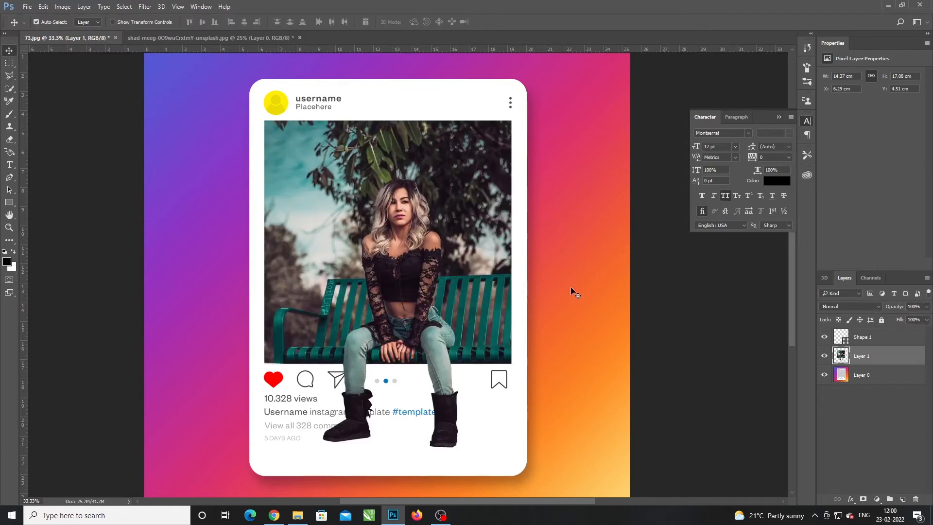
pyautogui.moveTo(791, 282); pyautogui.dragTo(793, 349)
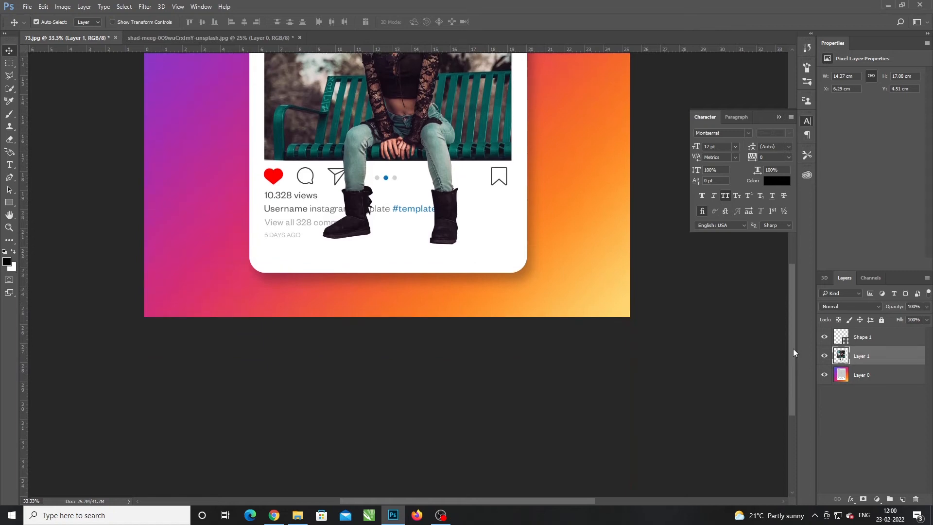
pyautogui.hotkey('ctrl', '+')
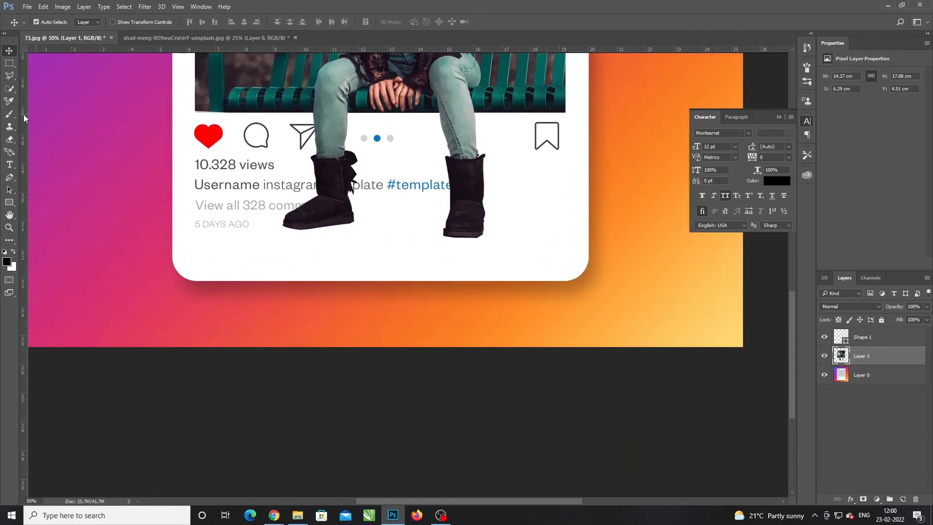
pyautogui.click(10, 129)
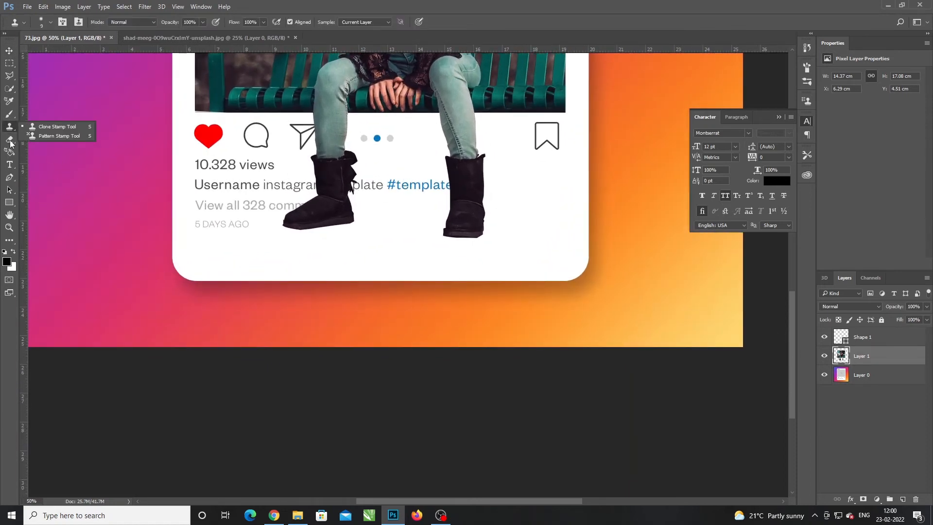
pyautogui.click(9, 140)
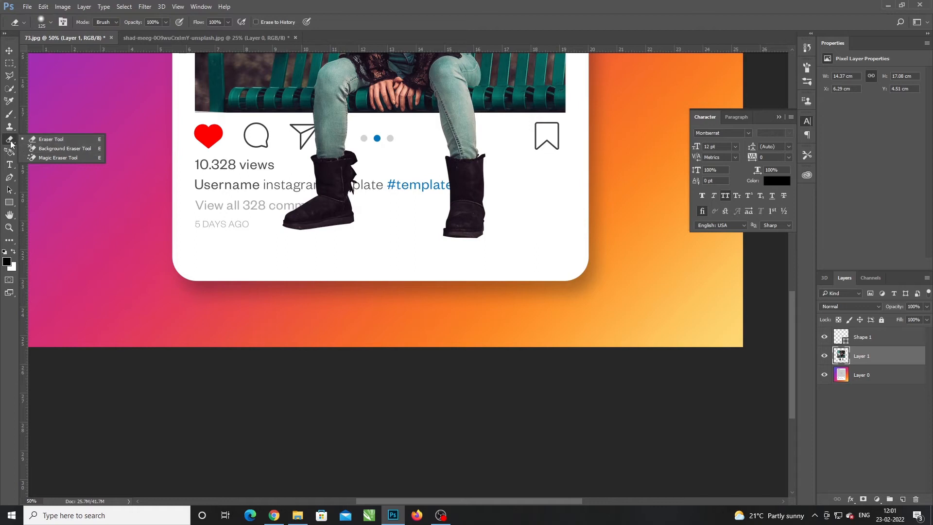
pyautogui.click(8, 142)
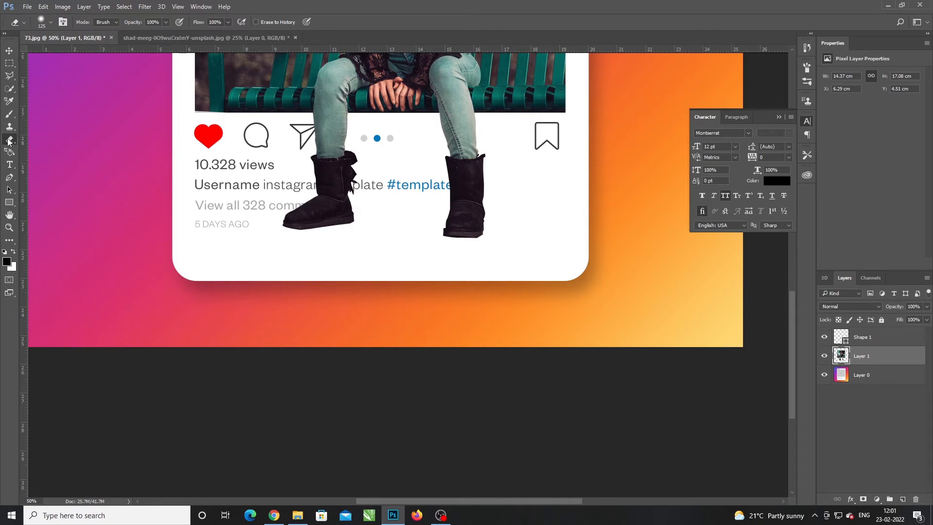
pyautogui.press('b')
pyautogui.click(9, 116)
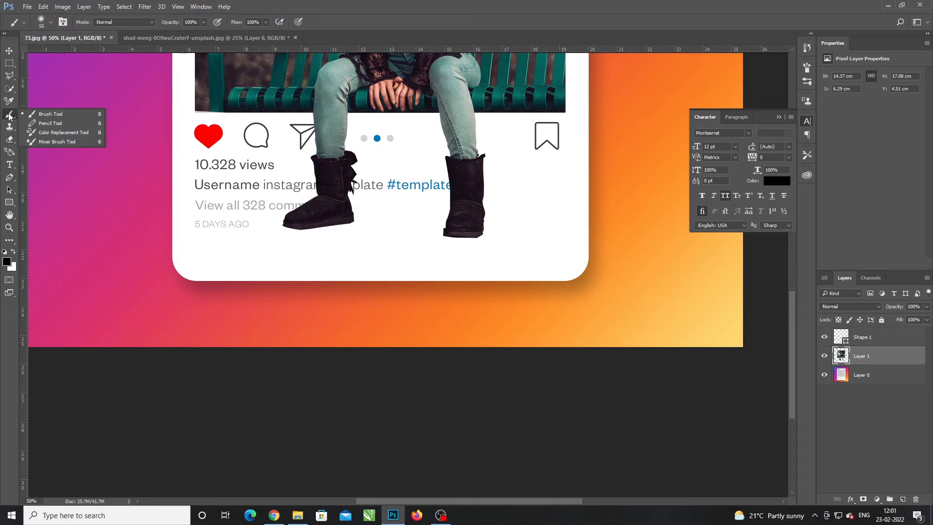
pyautogui.click(49, 114)
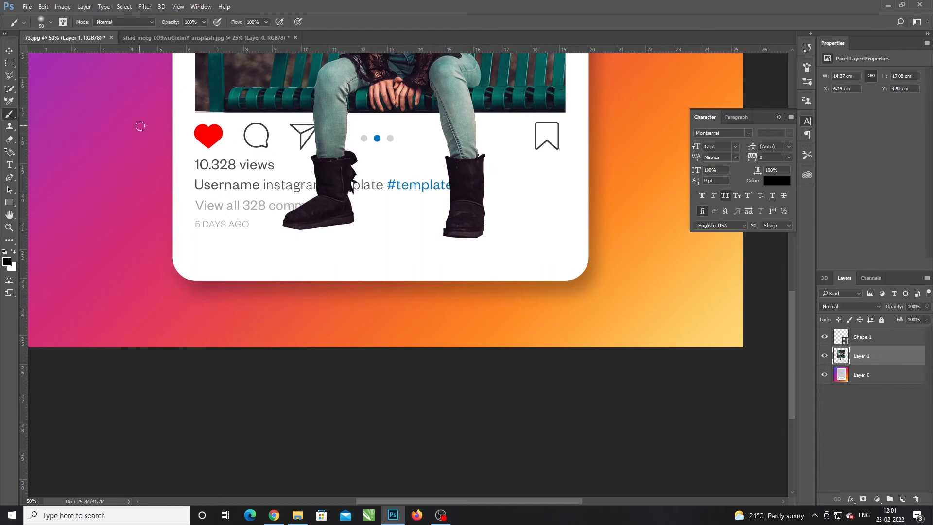
# - Choose a near-black foreground color and set the brush hardness to 0%
pyautogui.click(7, 262)
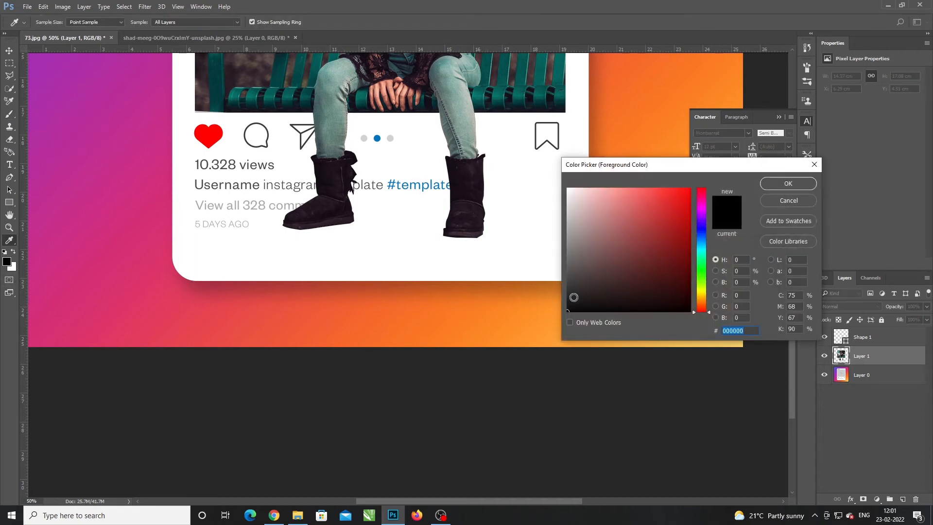
pyautogui.click(567, 307)
pyautogui.click(792, 184)
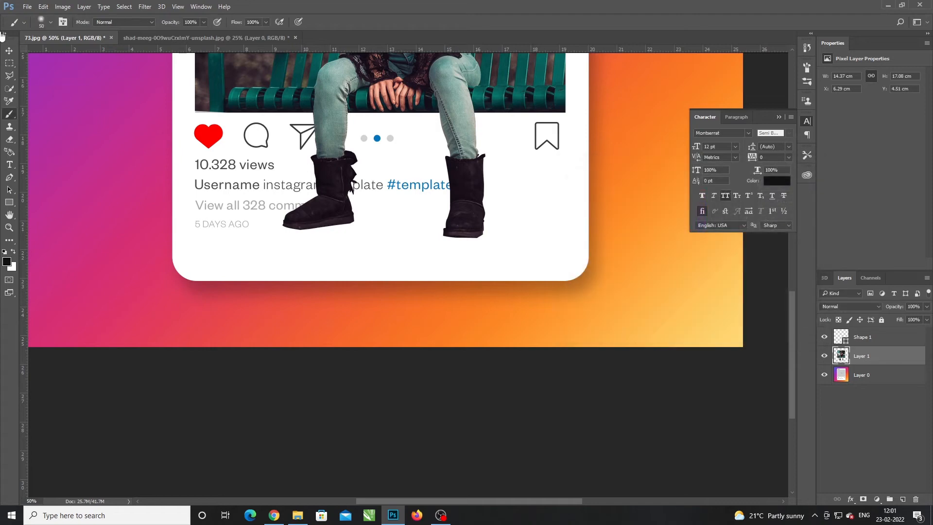
pyautogui.click(44, 21)
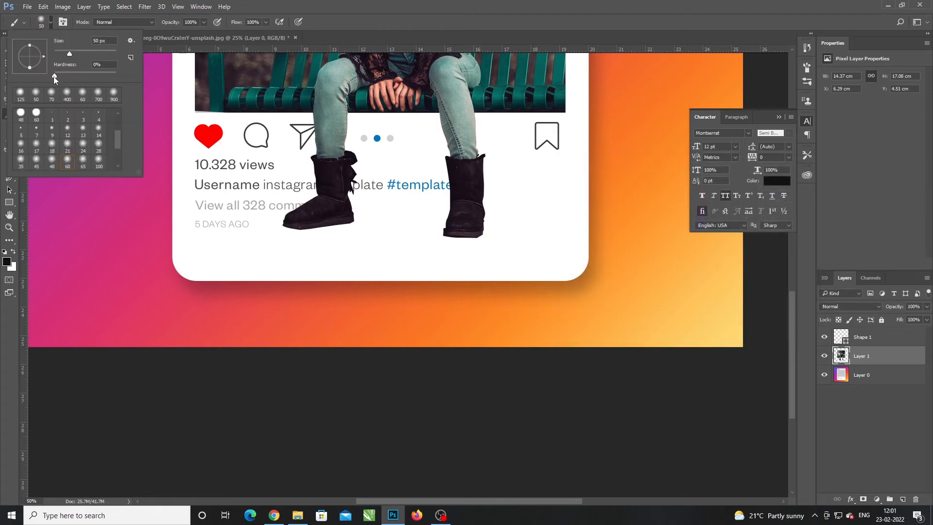
pyautogui.moveTo(53, 77); pyautogui.dragTo(47, 82)
# - Add a new layer beneath Layer 1 and brush soft dark shadows along the edges of both legs and boots
pyautogui.click(902, 499)
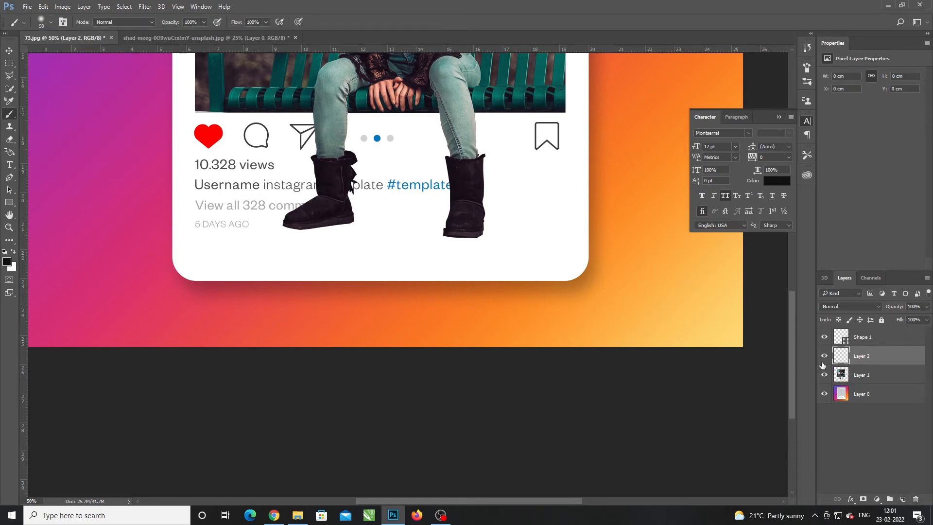
pyautogui.moveTo(864, 361); pyautogui.dragTo(871, 382)
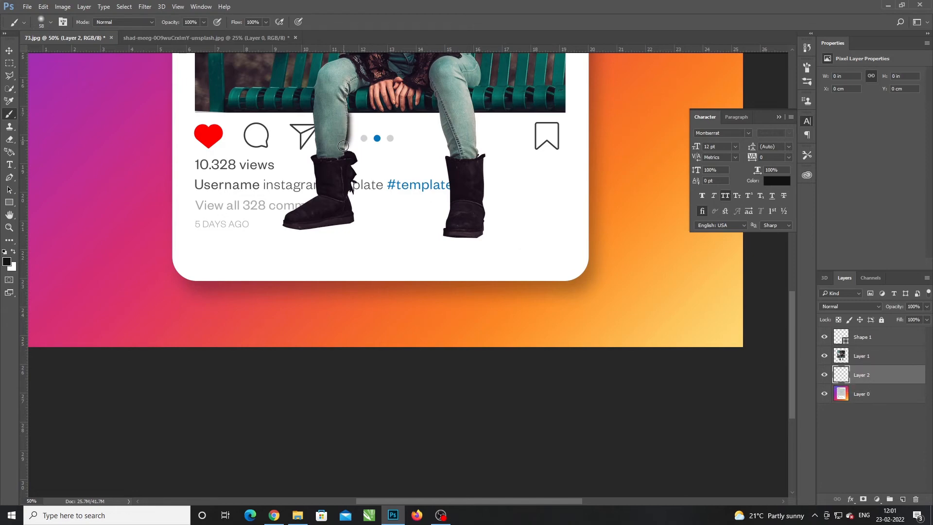
pyautogui.moveTo(349, 154)
pyautogui.mouseDown()
pyautogui.moveTo(351, 213)
pyautogui.moveTo(318, 222)
pyautogui.moveTo(350, 220)
pyautogui.moveTo(284, 224)
pyautogui.mouseUp()
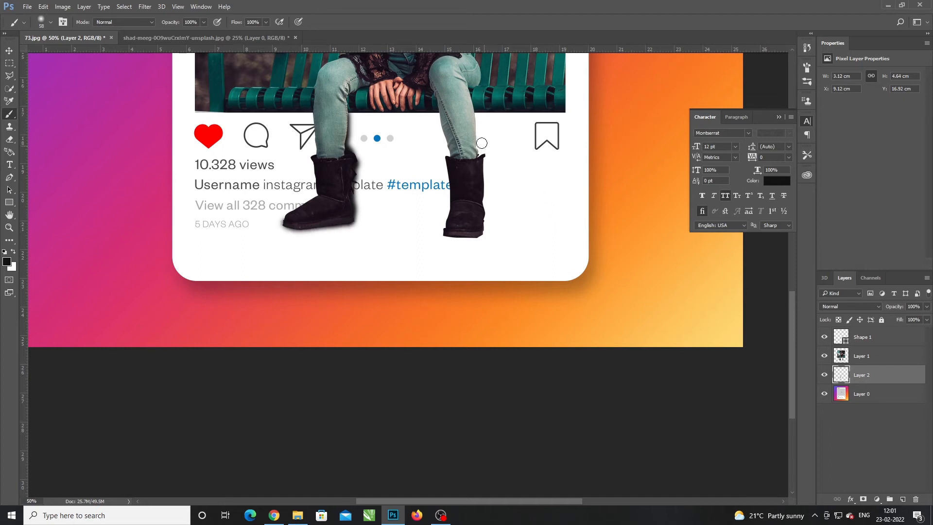
pyautogui.moveTo(444, 114)
pyautogui.mouseDown()
pyautogui.moveTo(454, 150)
pyautogui.moveTo(445, 231)
pyautogui.moveTo(479, 233)
pyautogui.mouseUp()
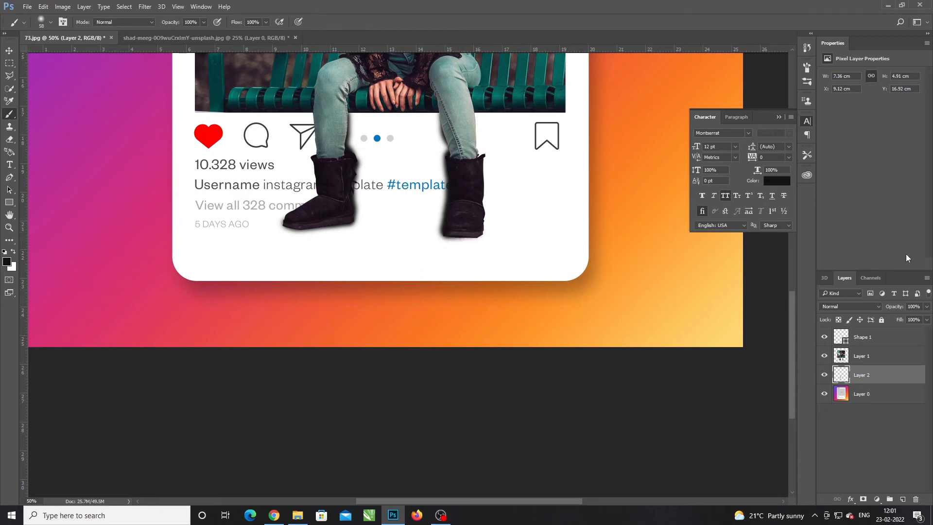
# - Lower the shadow layer's opacity to 47%
pyautogui.click(926, 306)
pyautogui.moveTo(927, 324); pyautogui.dragTo(902, 330)
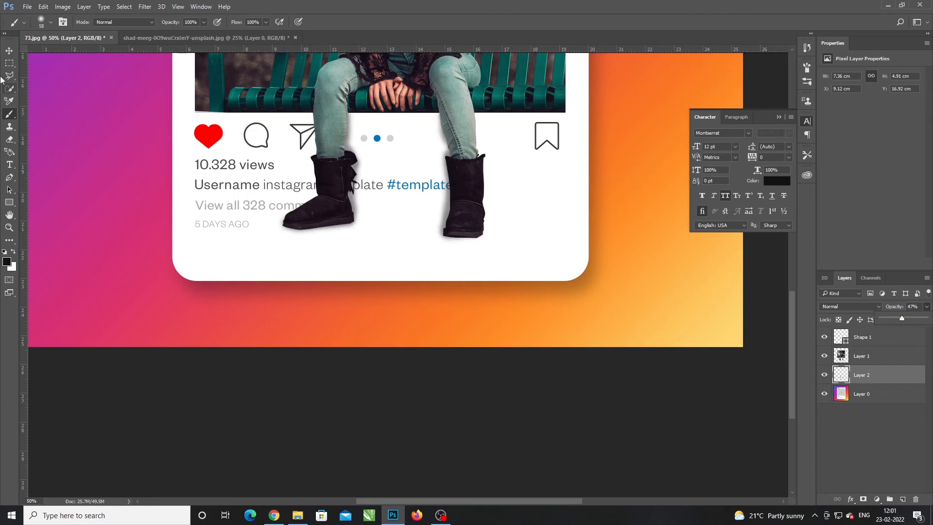
pyautogui.click(9, 51)
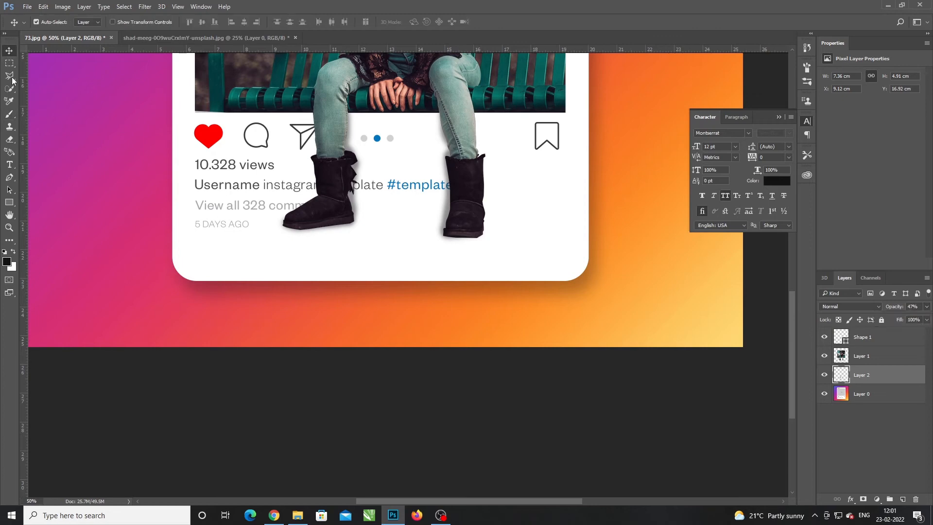
# - Switch to the Eraser tool and reduce its brush size to 60 px
pyautogui.rightClick(15, 138)
pyautogui.click(39, 140)
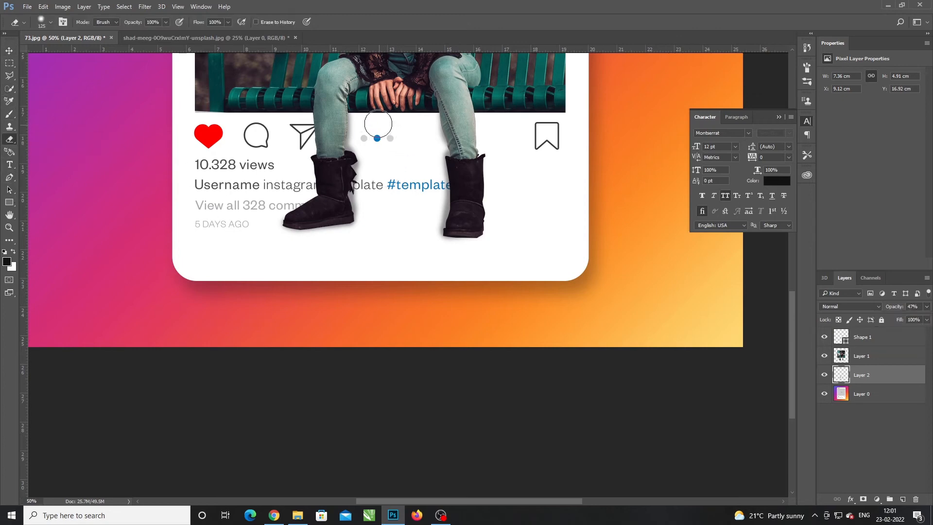
pyautogui.press('[')
pyautogui.press('[')
pyautogui.press('[')
pyautogui.press('[')
pyautogui.press('[')
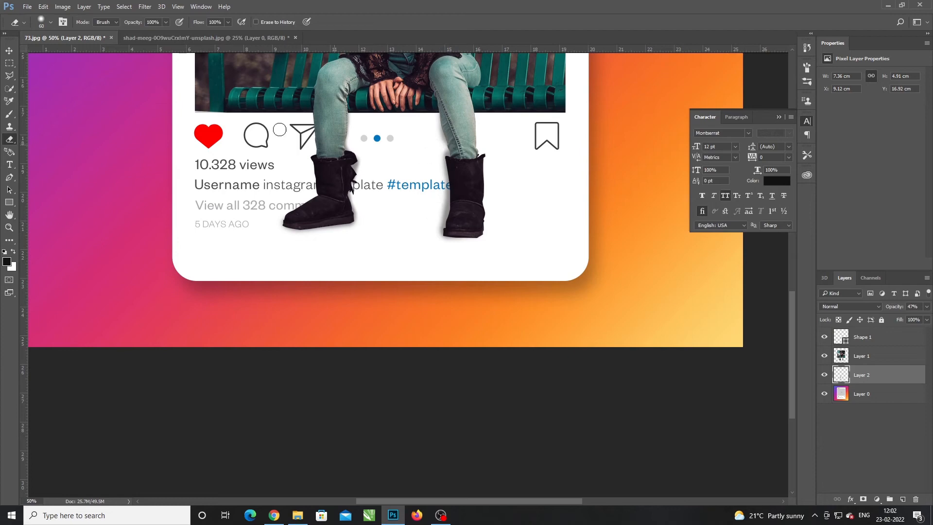
# - Nudge the shadow layer horizontally behind the legs and boots, placing it at X 9.14 cm
pyautogui.click(10, 50)
pyautogui.press('Left')
pyautogui.press('Left')
pyautogui.press('Left')
pyautogui.press('Left')
pyautogui.press('Left')
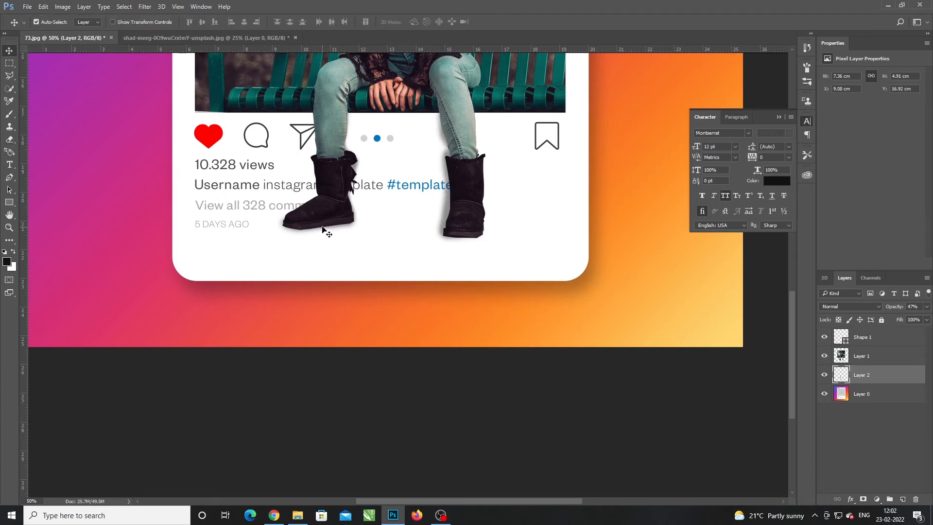
pyautogui.press('Right')
pyautogui.press('Right')
pyautogui.press('Right')
pyautogui.press('Right')
pyautogui.press('Right')
pyautogui.press('Right')
pyautogui.press('Right')
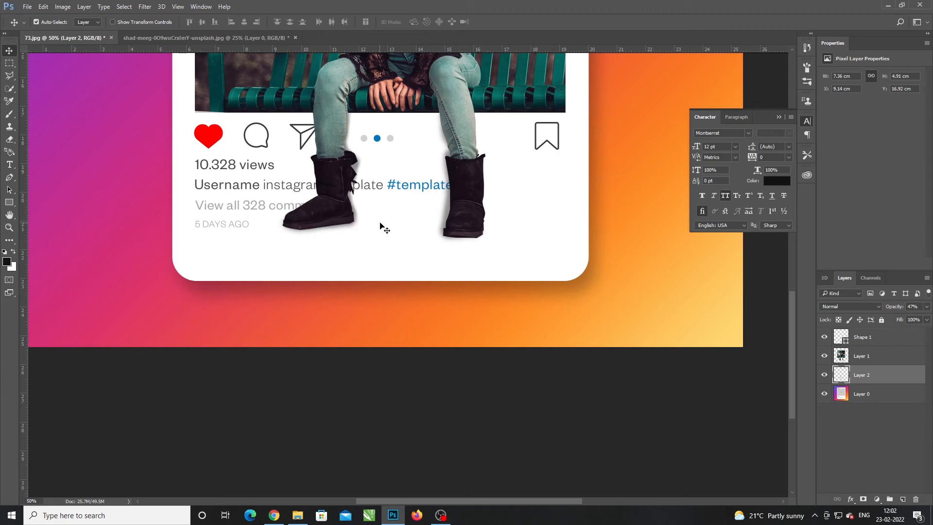
# - Deselect all layers of the finished Instagram-frame composite
pyautogui.scroll(-2, 386, 214)
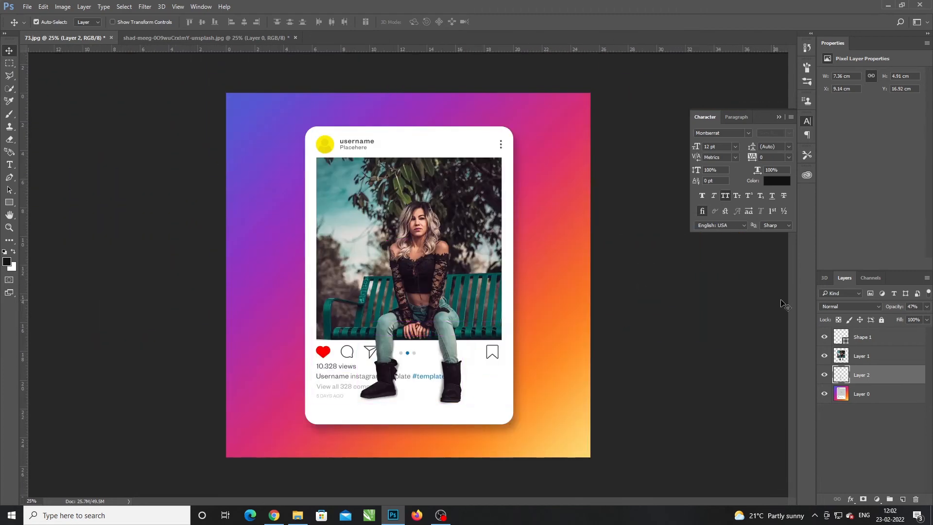
pyautogui.click(927, 306)
pyautogui.click(745, 334)
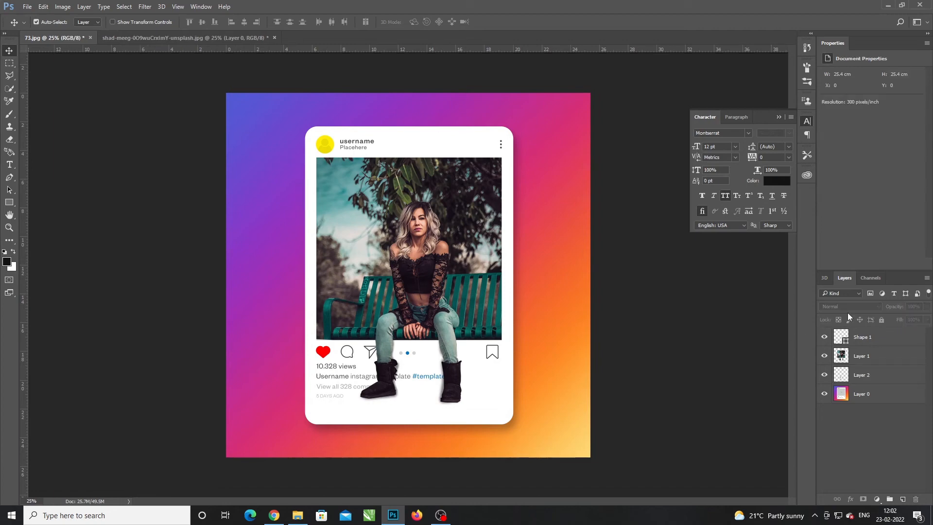
# - Erase the excess shadow on Layer 2 beside the bow of the woman's front-facing boot pair's first boot, using a 20 px Eraser brush
pyautogui.hotkey('ctrl', '+')
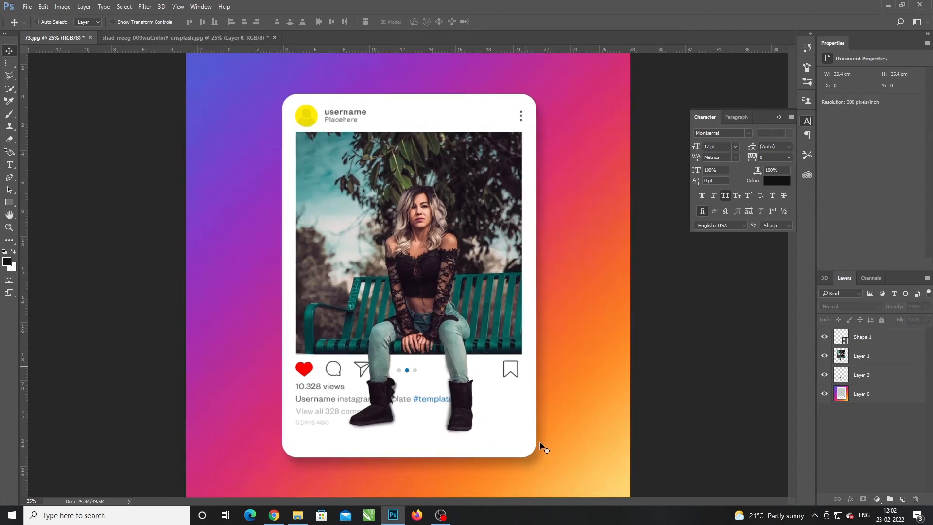
pyautogui.hotkey('ctrl', '+')
pyautogui.scroll(-10, 229, 188)
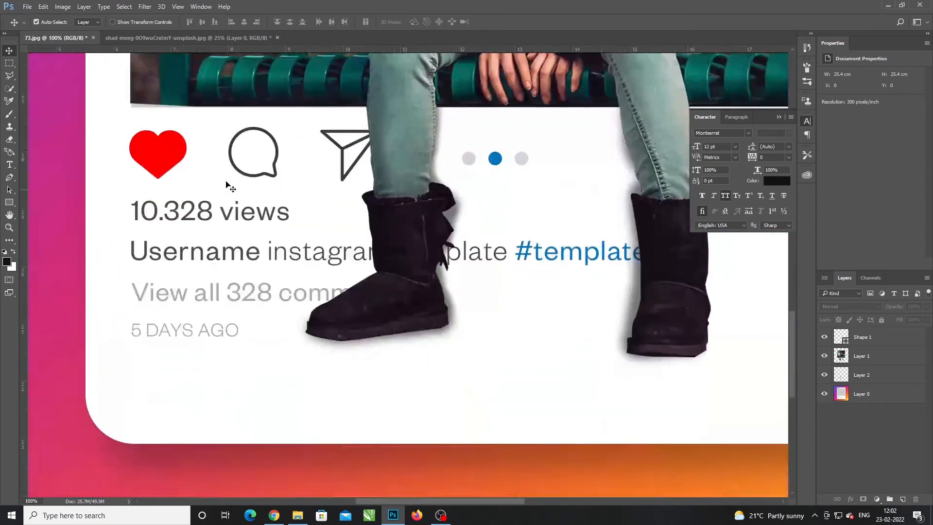
pyautogui.click(9, 141)
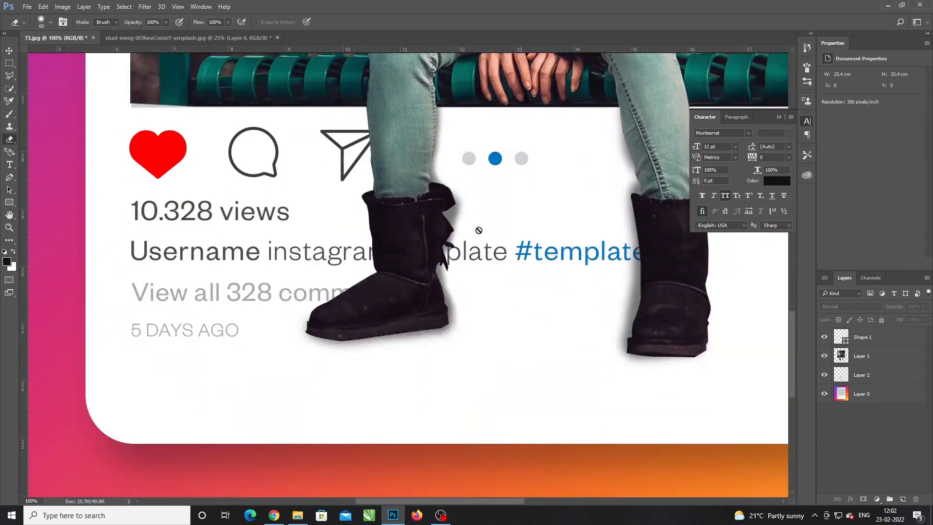
pyautogui.click(870, 375)
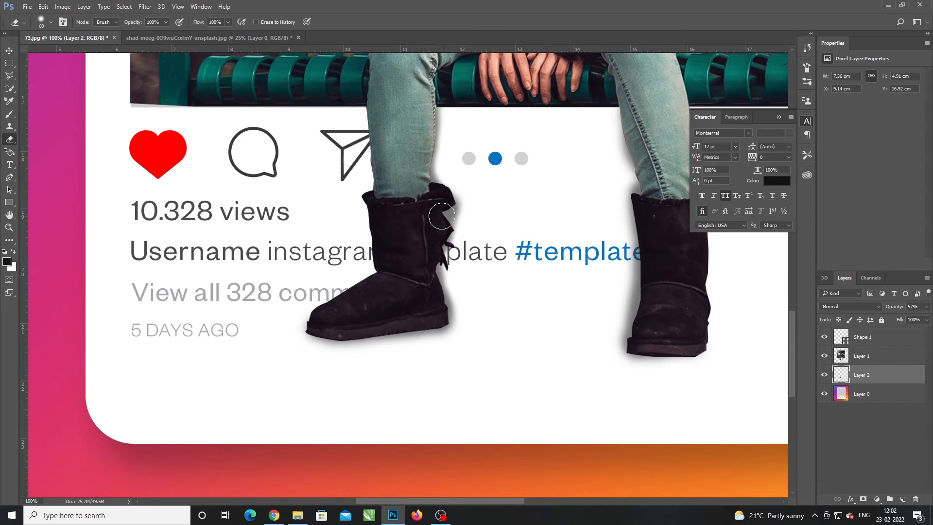
pyautogui.press('[')
pyautogui.press('[')
pyautogui.press('[')
pyautogui.press('[')
pyautogui.moveTo(460, 227); pyautogui.dragTo(458, 216)
pyautogui.moveTo(455, 215); pyautogui.dragTo(462, 193)
pyautogui.hotkey('ctrl', '-')
pyautogui.hotkey('ctrl', '-')
pyautogui.hotkey('ctrl', '-')
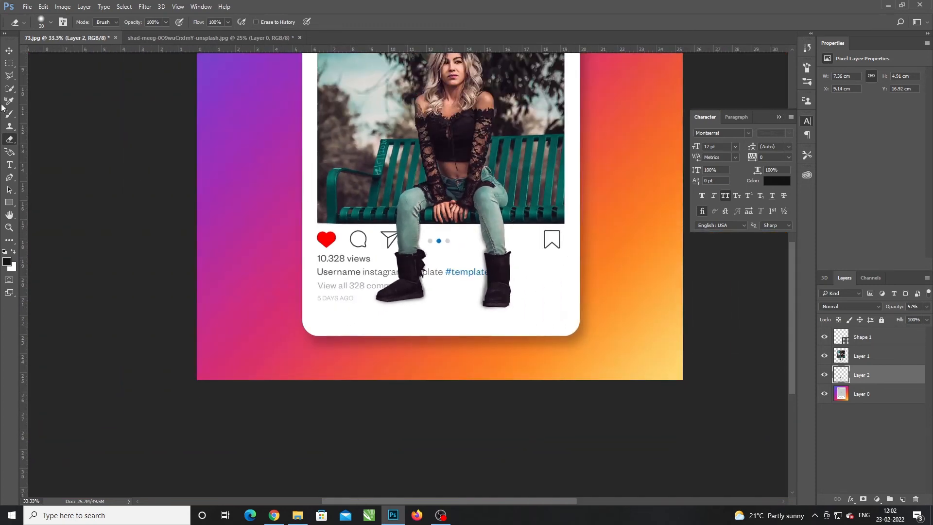
# - Set the opacity of the shadow layer, Layer 2, to 51%
pyautogui.click(9, 50)
pyautogui.hotkey('ctrl', '-')
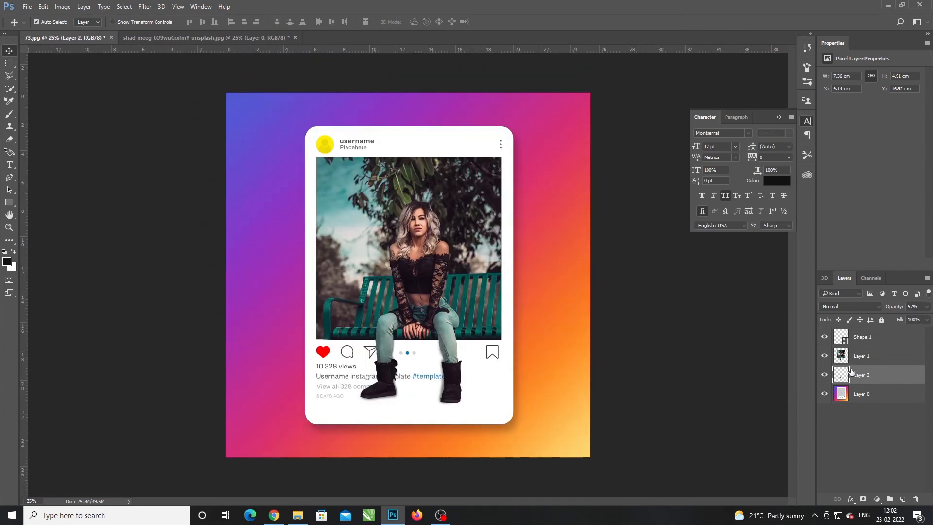
pyautogui.click(926, 306)
pyautogui.moveTo(911, 319); pyautogui.dragTo(904, 323)
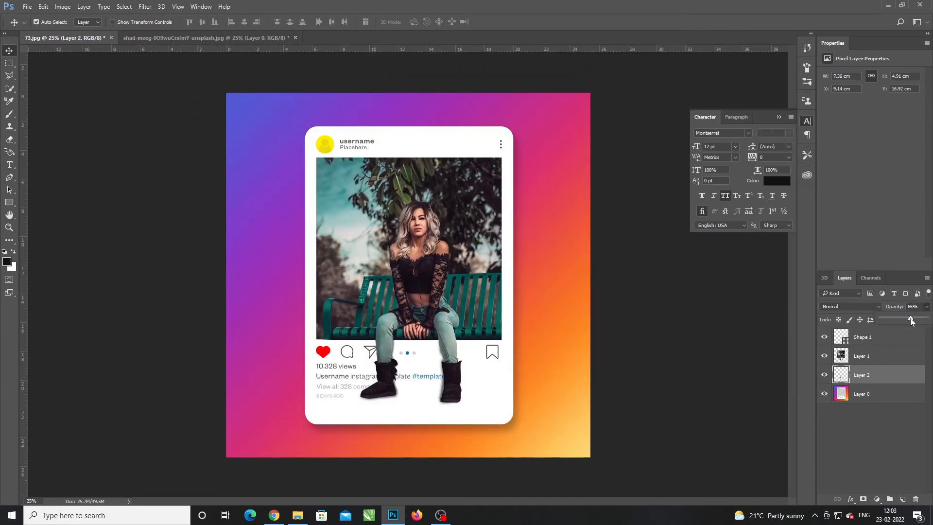
# - Change the shadow layer's blend mode to Linear Light and deselect the layer
pyautogui.click(834, 307)
pyautogui.click(834, 307)
pyautogui.press('Down')
pyautogui.press('Down')
pyautogui.press('Down')
pyautogui.press('Down')
pyautogui.press('Down')
pyautogui.press('Down')
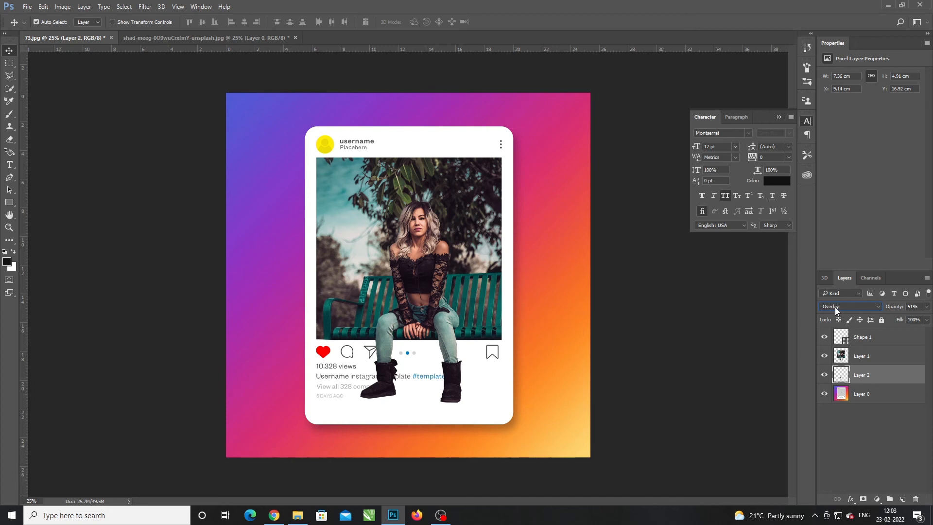
pyautogui.press('Down')
pyautogui.press('Down')
pyautogui.press('Down')
pyautogui.press('Down')
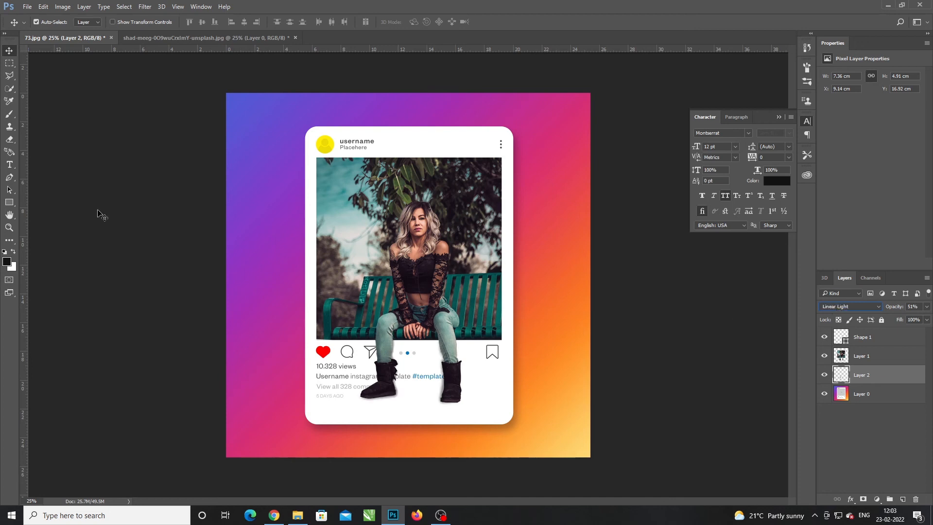
pyautogui.click(112, 273)
# - Apply Levels to the woman's photo layer, Layer 1, with a black input of 18 and a midtone of 1.00
pyautogui.click(445, 289)
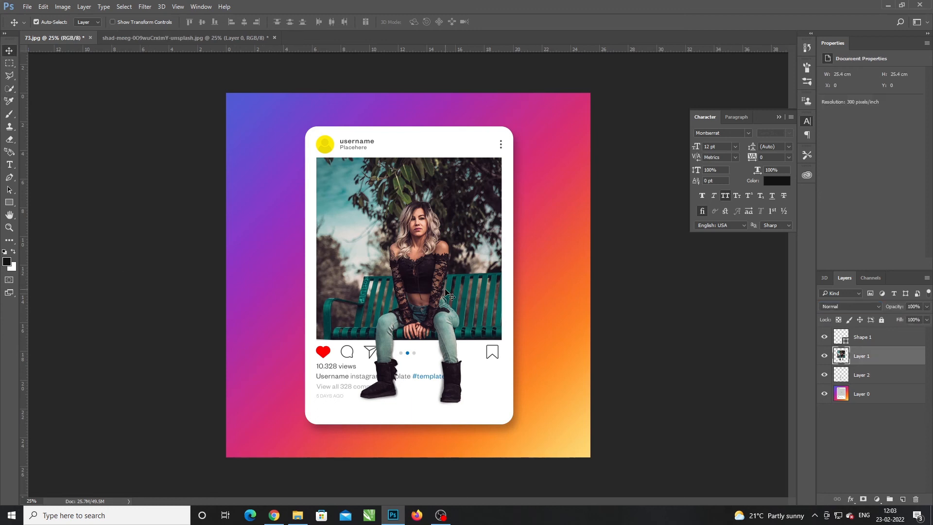
pyautogui.hotkey('ctrl', 'l')
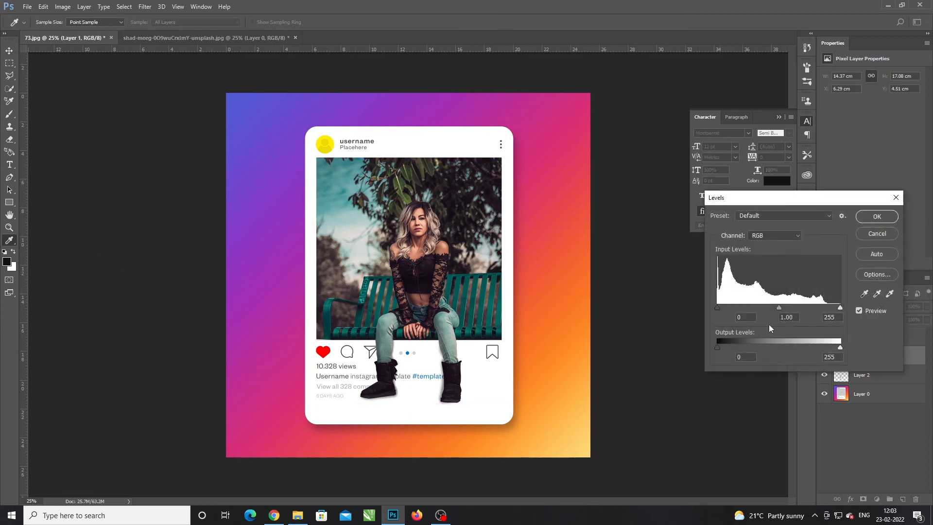
pyautogui.moveTo(717, 307); pyautogui.dragTo(727, 306)
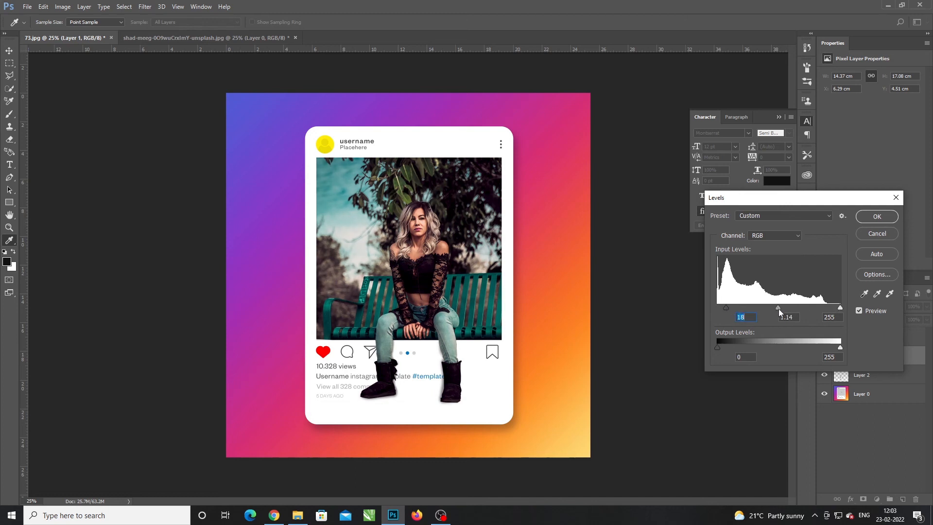
pyautogui.moveTo(781, 308); pyautogui.dragTo(784, 307)
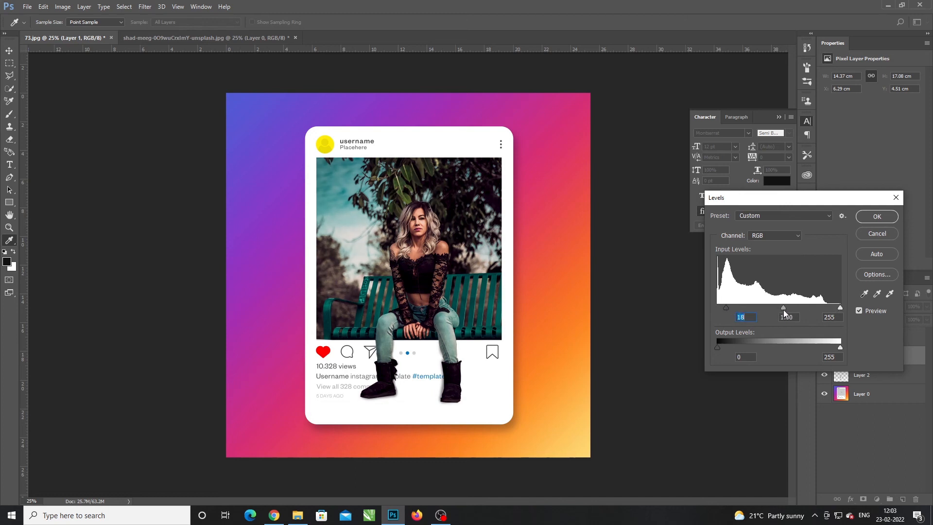
pyautogui.click(885, 215)
pyautogui.press('v')
# - Prepare a JPEG copy of the composite in the Desktop folder "new video youtube", declining to replace the existing 73.jpg
pyautogui.click(29, 7)
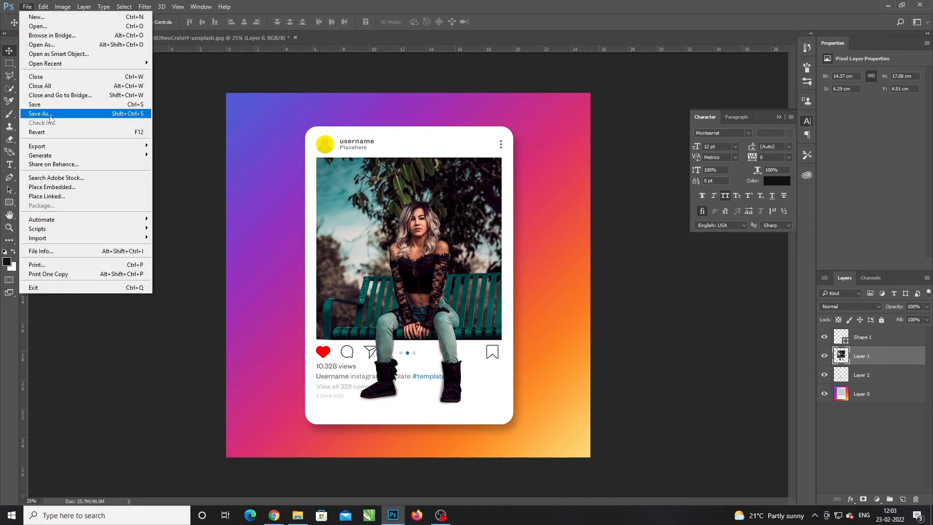
pyautogui.click(48, 115)
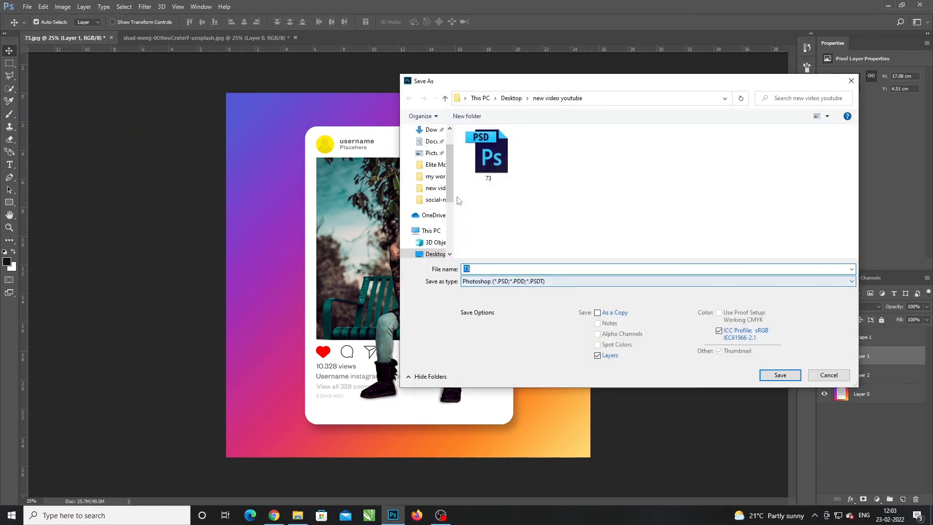
pyautogui.scroll(1, 450, 179)
pyautogui.click(431, 149)
pyautogui.doubleClick(488, 158)
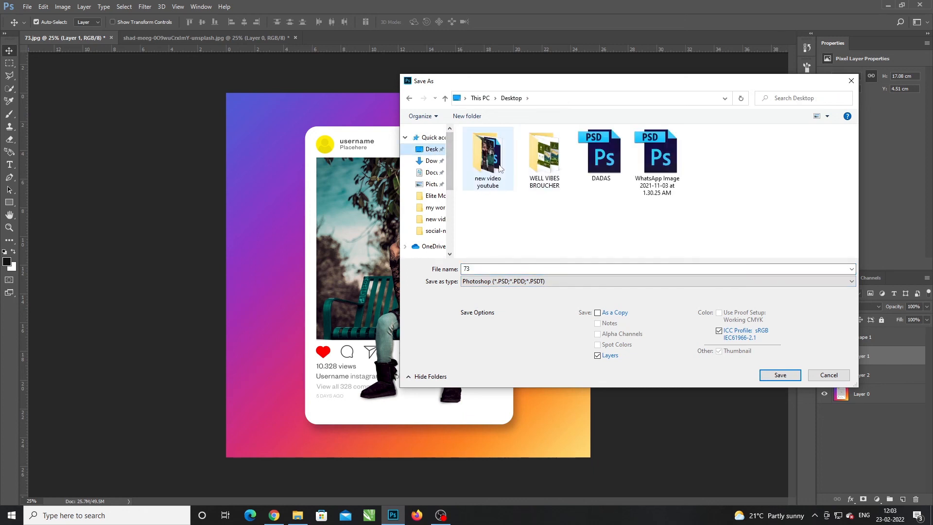
pyautogui.click(535, 282)
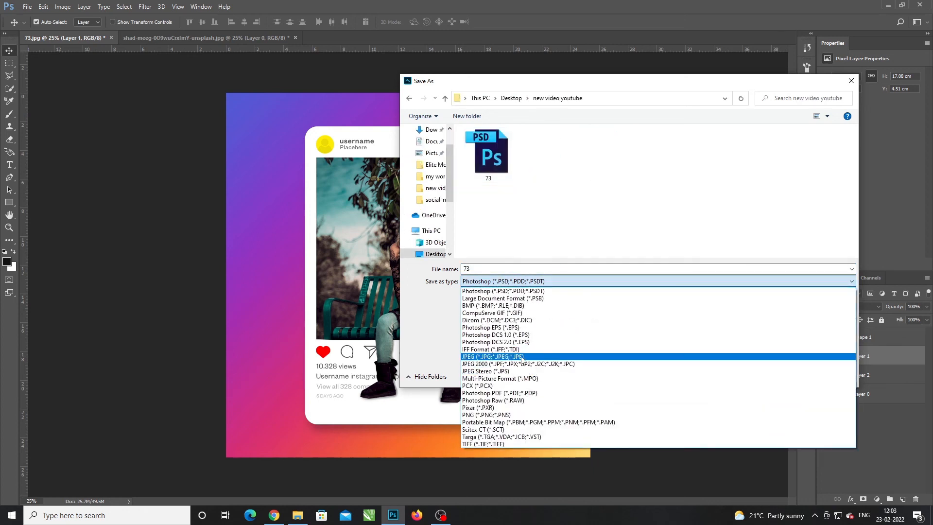
pyautogui.click(493, 357)
pyautogui.click(777, 375)
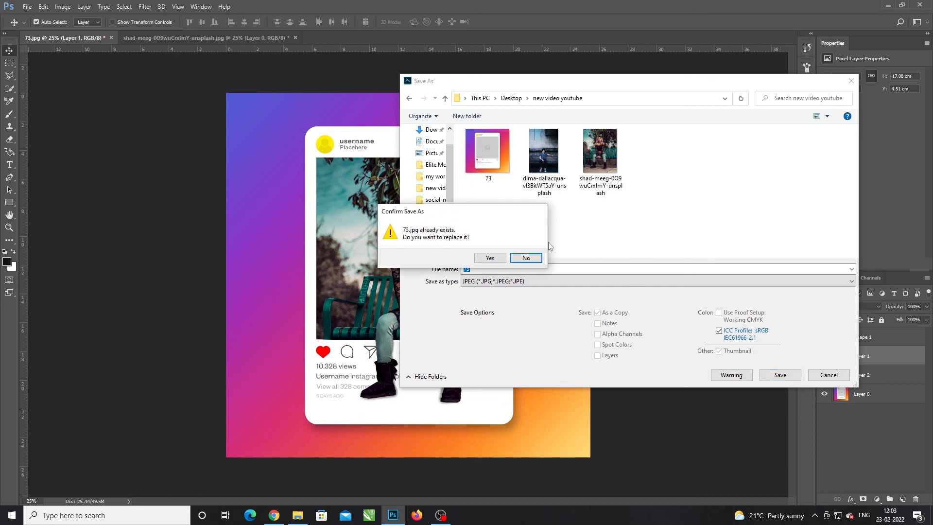
pyautogui.click(530, 259)
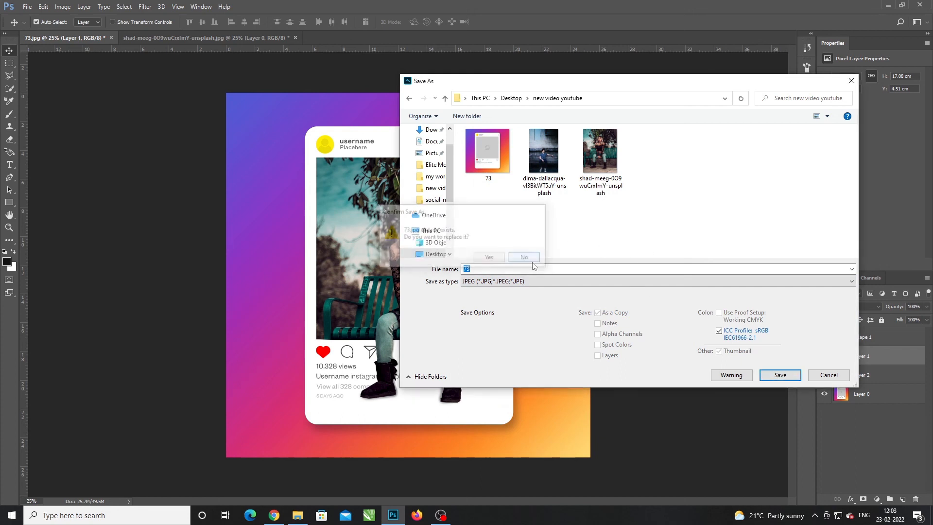
# - Name the JPEG copy "73 g" and save it at Maximum quality 12 with the Baseline ("Standard") format option
pyautogui.click(522, 268)
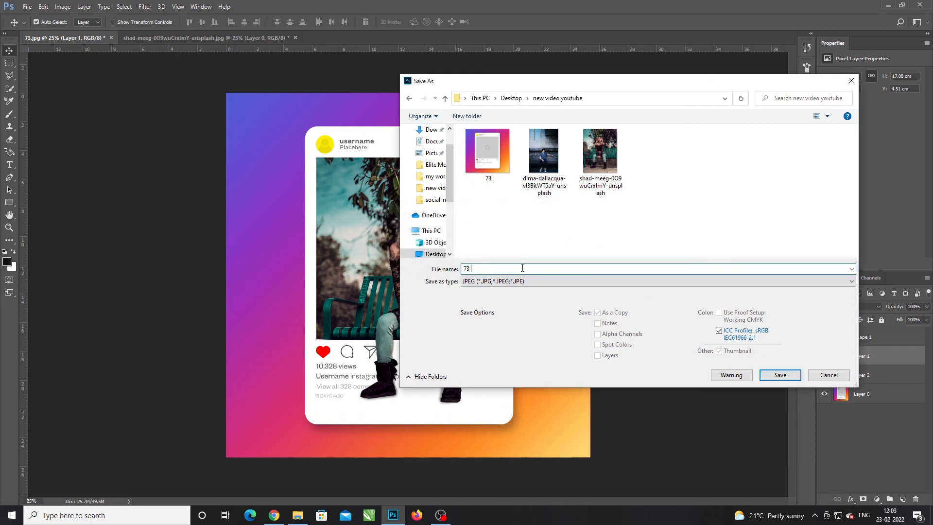
pyautogui.write('g')
pyautogui.click(790, 375)
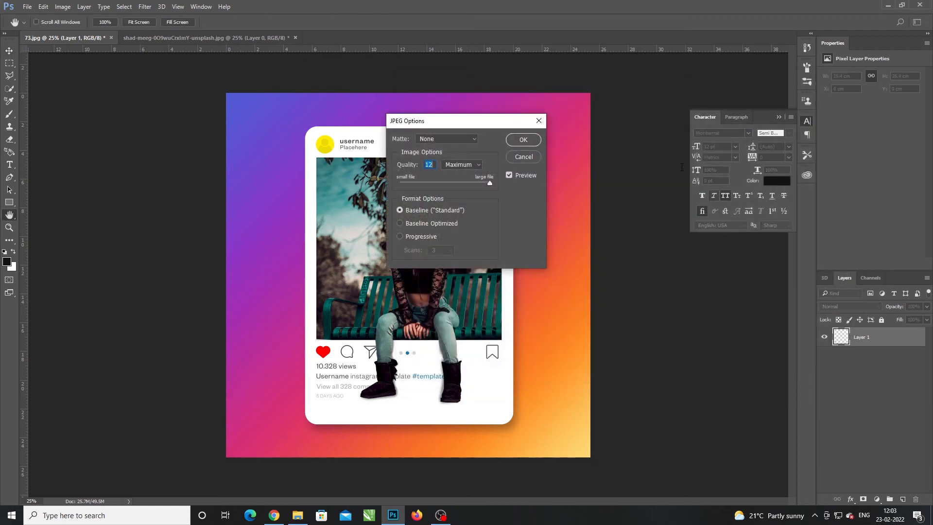
pyautogui.click(521, 140)
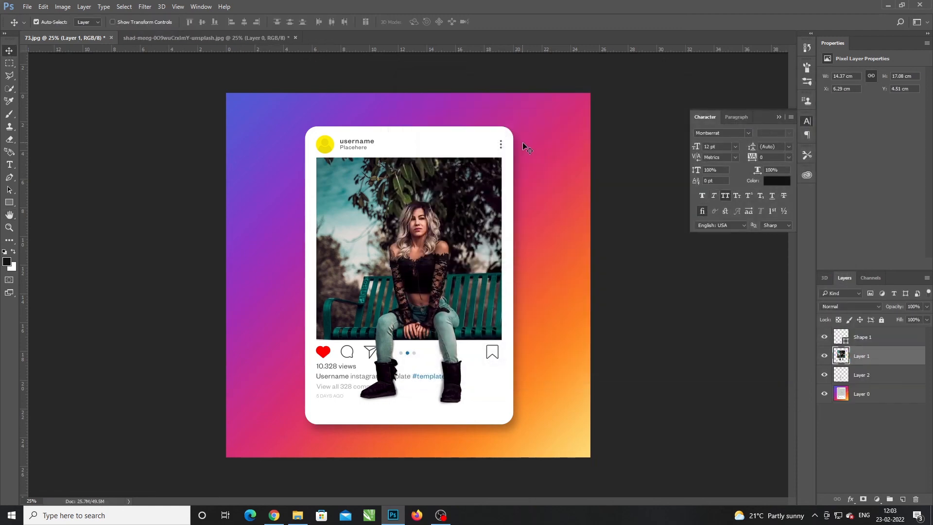
# - Switch to the desktop, view the exported 73 g.jpg from the "new video youtube" folder in Photos, and close the viewer
pyautogui.press('super+d')
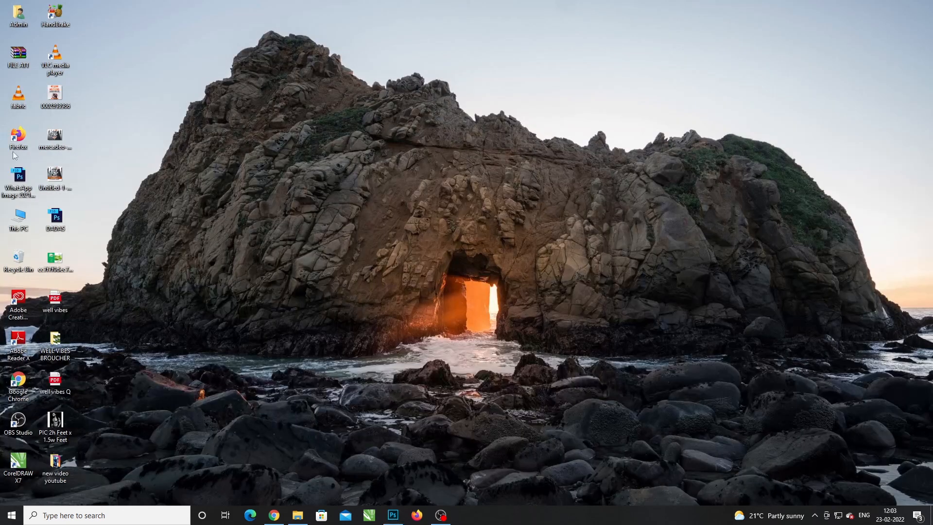
pyautogui.doubleClick(55, 464)
pyautogui.doubleClick(119, 78)
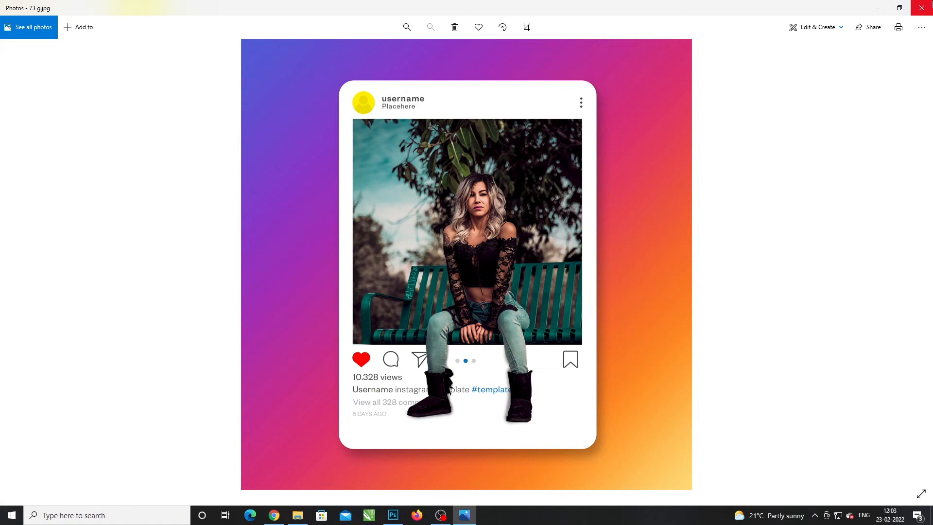
pyautogui.click(921, 8)
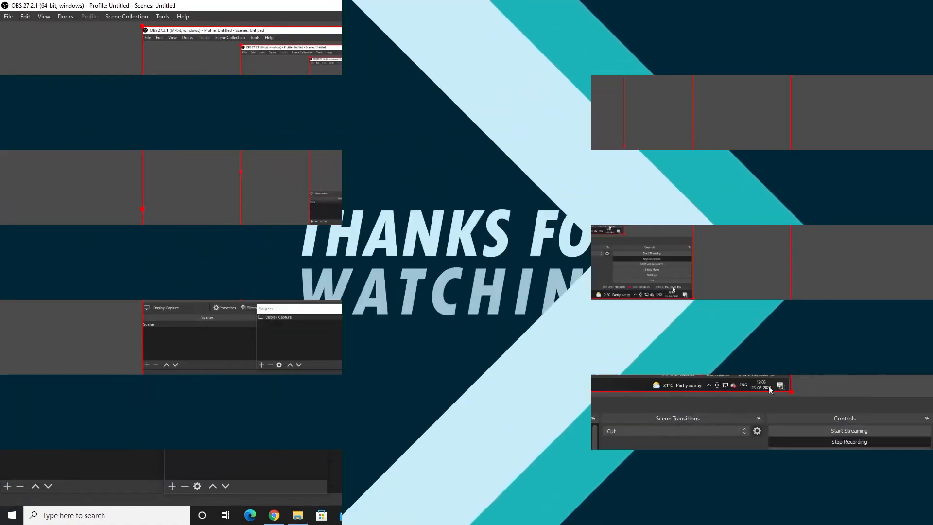